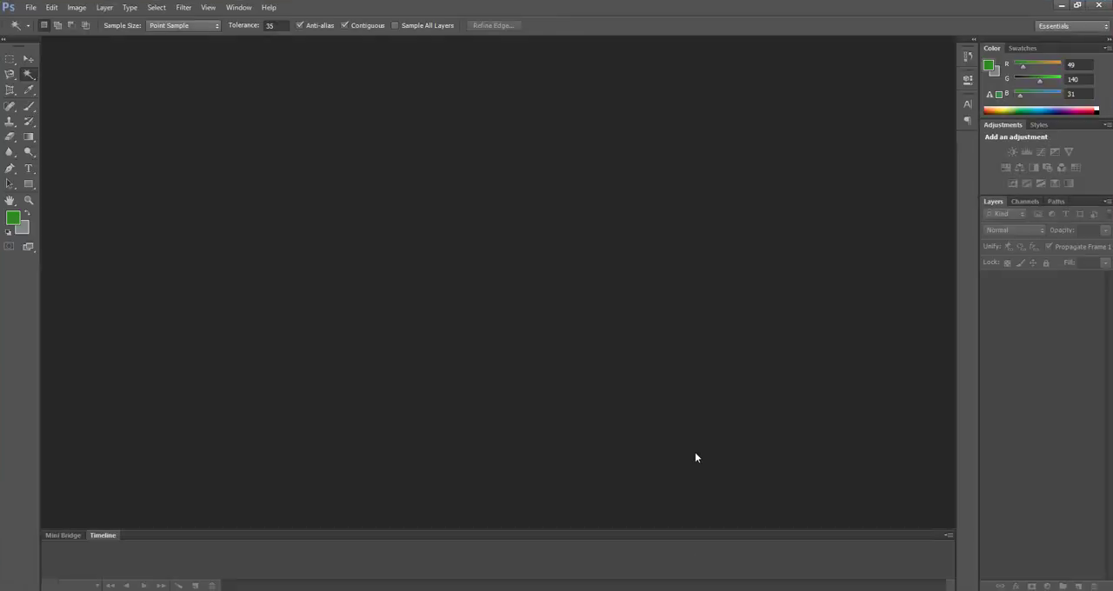
Step: Open the portrait photo from the desktop as a document in Photoshop
{"action": "left_click", "coordinate": [705, 590]}
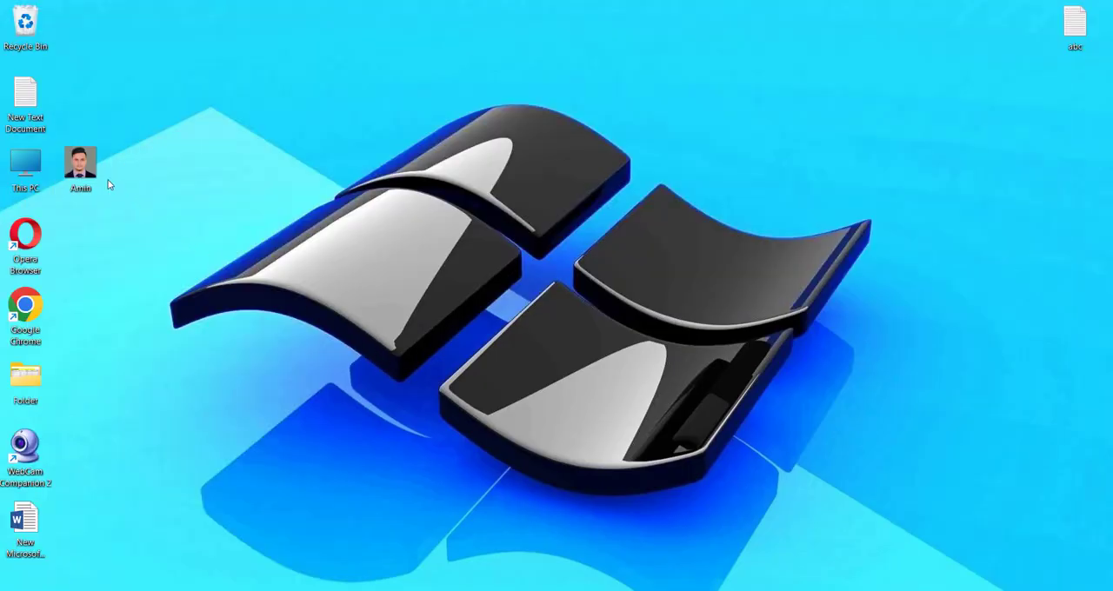
{"action": "left_click_drag", "start_coordinate": [85, 171], "coordinate": [565, 340]}
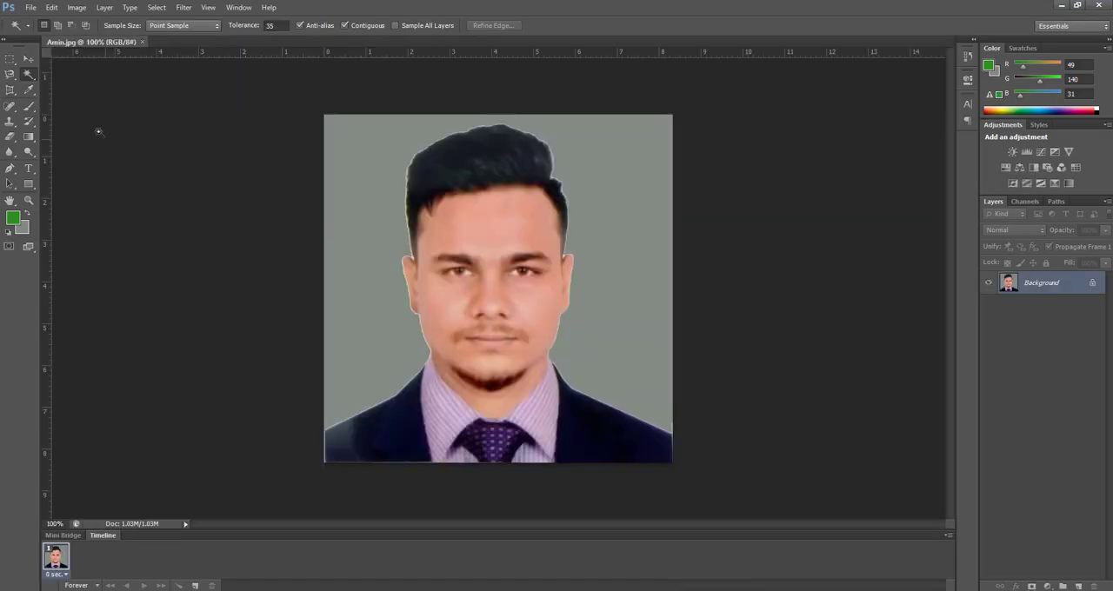
{"action": "left_click", "coordinate": [31, 8]}
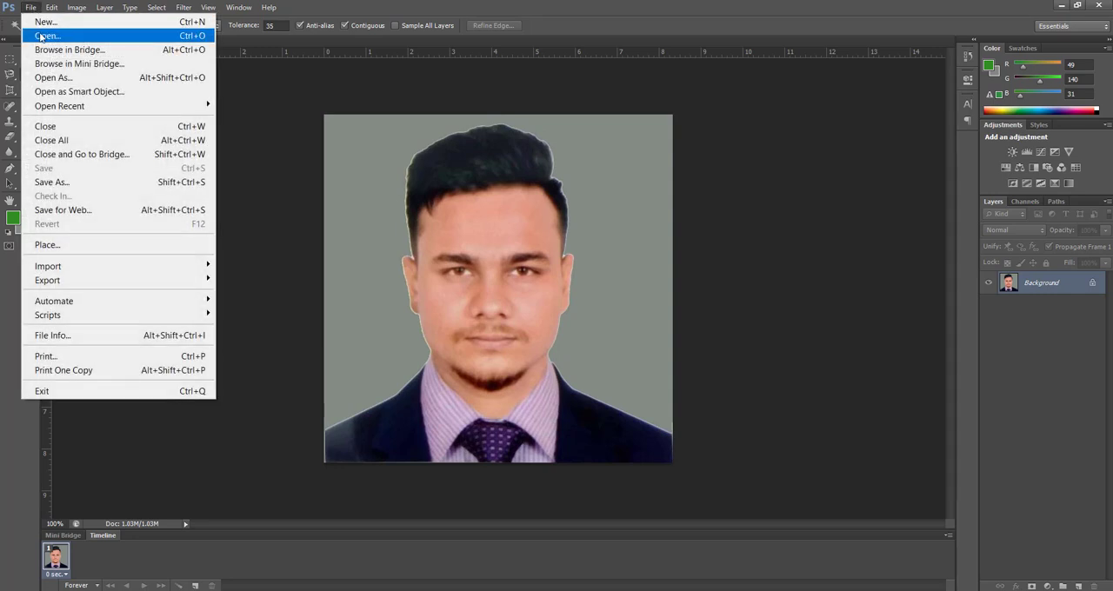
{"action": "left_click", "coordinate": [52, 35]}
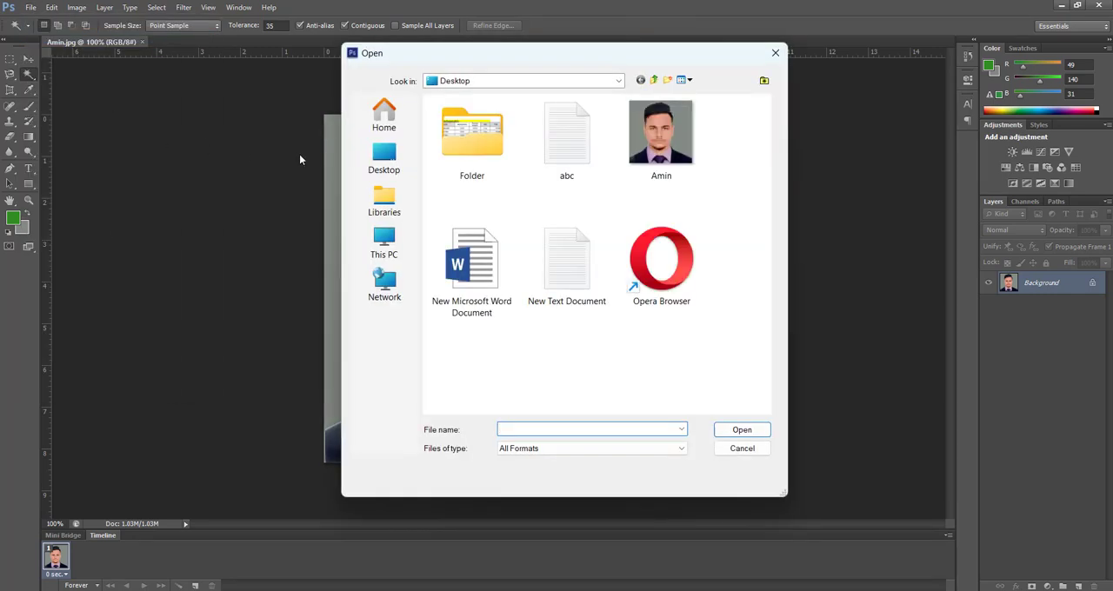
{"action": "left_click", "coordinate": [660, 166]}
{"action": "left_click", "coordinate": [741, 429]}
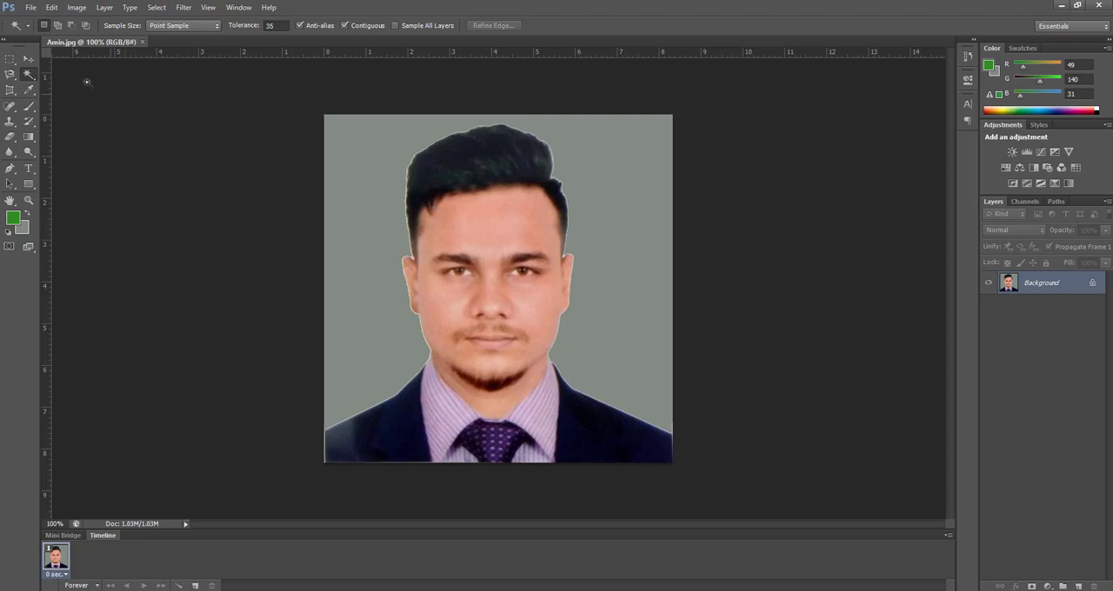
Step: Convert the locked Background layer into an editable layer named Layer 0
{"action": "left_click", "coordinate": [28, 60]}
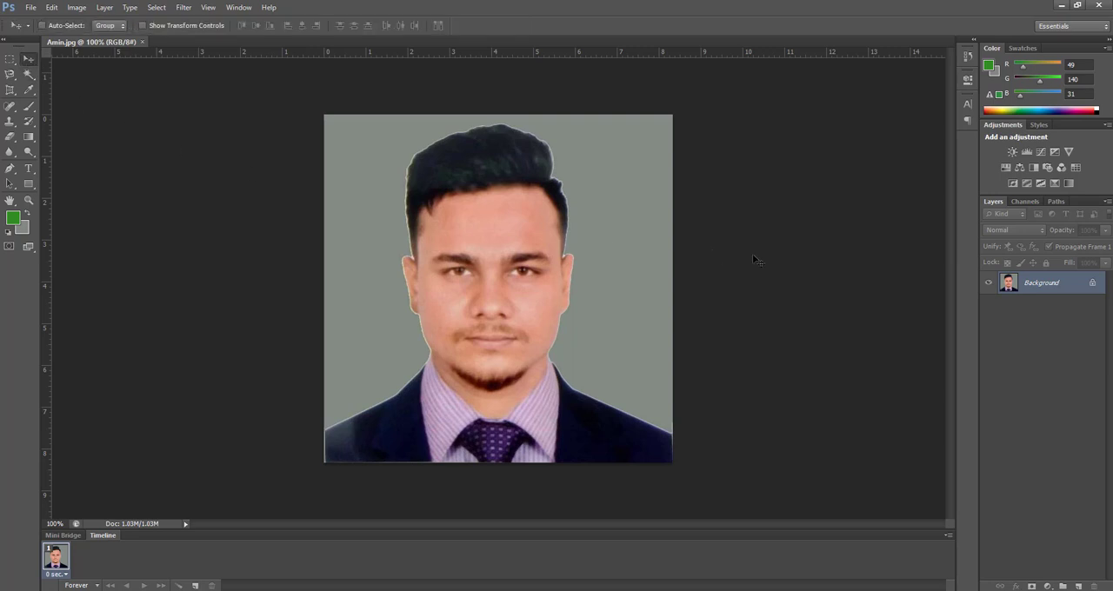
{"action": "double_click", "coordinate": [1031, 284]}
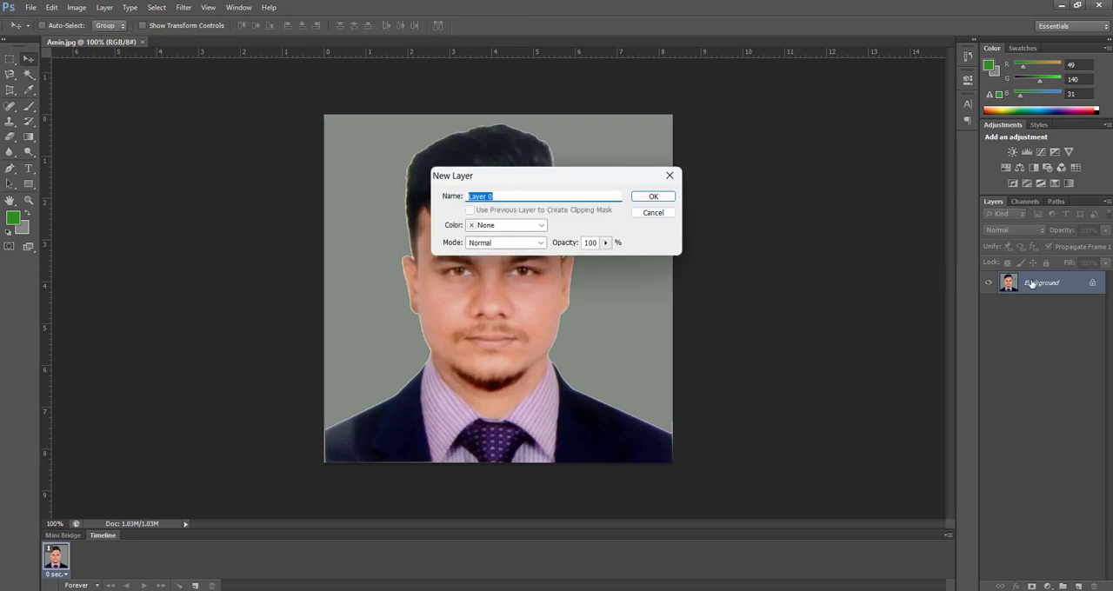
{"action": "left_click", "coordinate": [652, 196]}
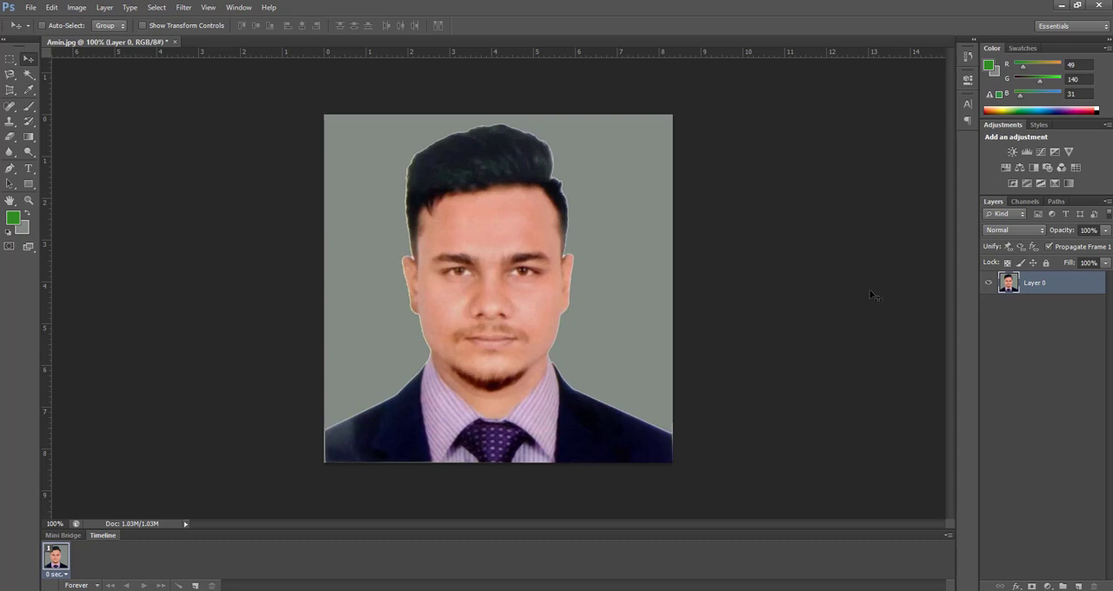
Step: Select the gray backdrop around the man with the Magic Wand tool
{"action": "left_click", "coordinate": [36, 79]}
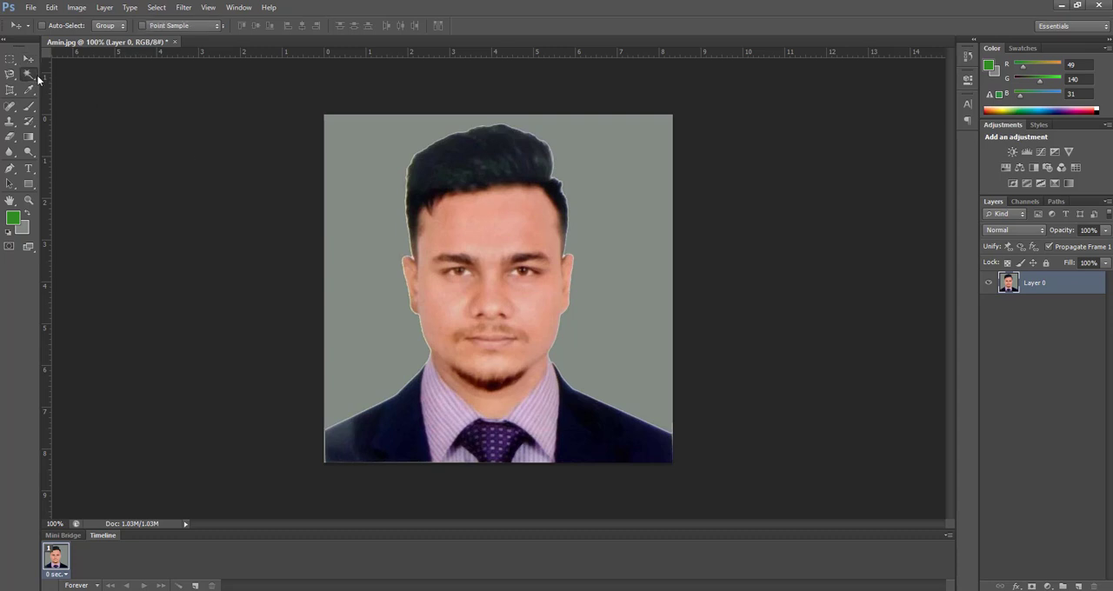
{"action": "left_click", "coordinate": [85, 84]}
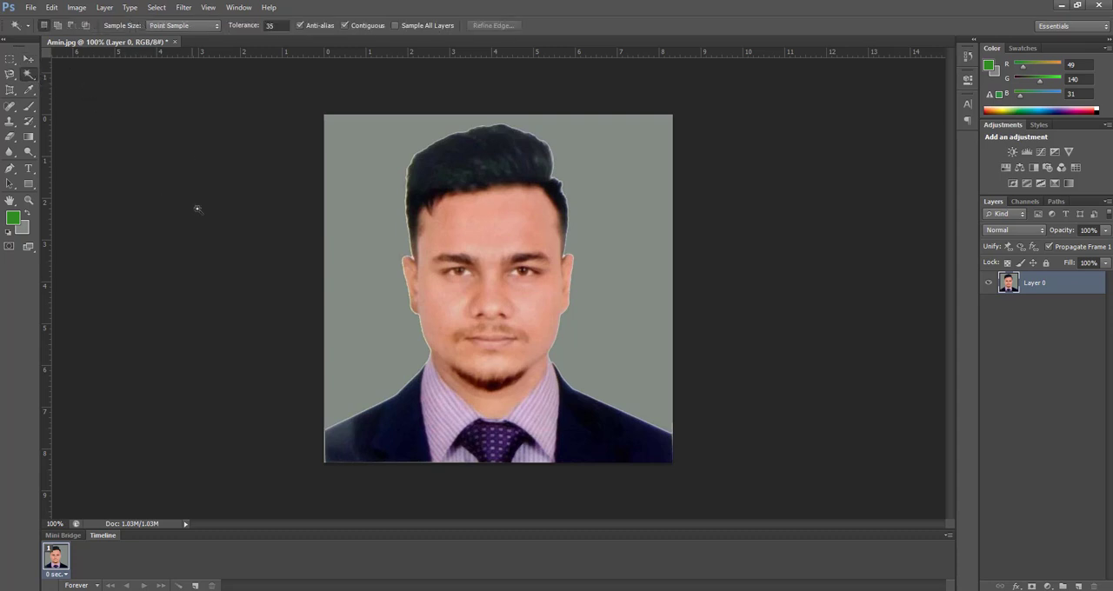
{"action": "left_click", "coordinate": [362, 202]}
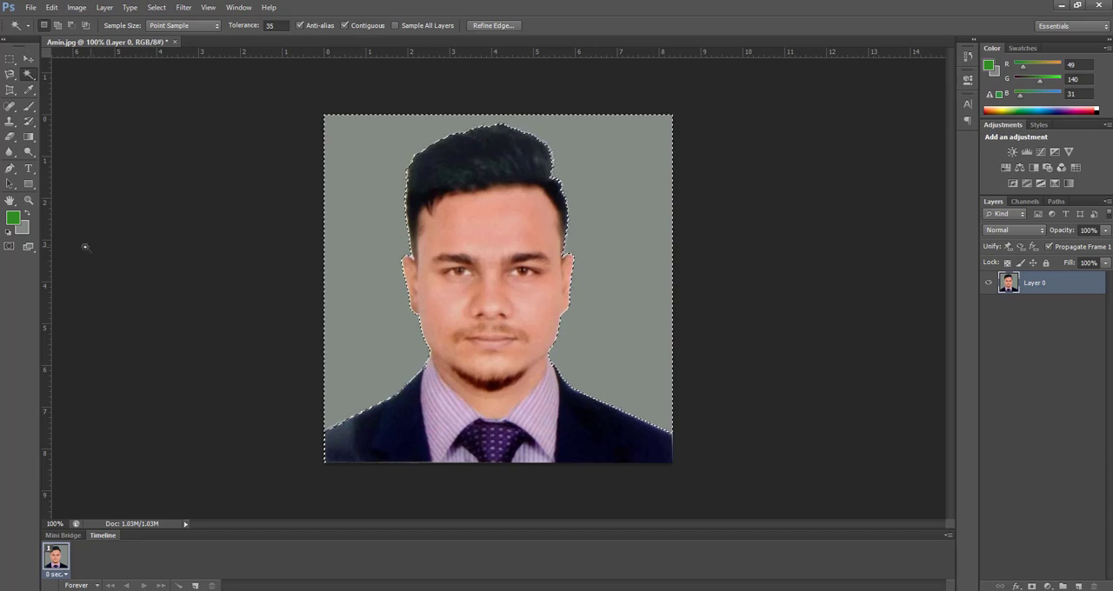
Step: Set the background color to the near-white f7faf7
{"action": "left_click", "coordinate": [21, 228]}
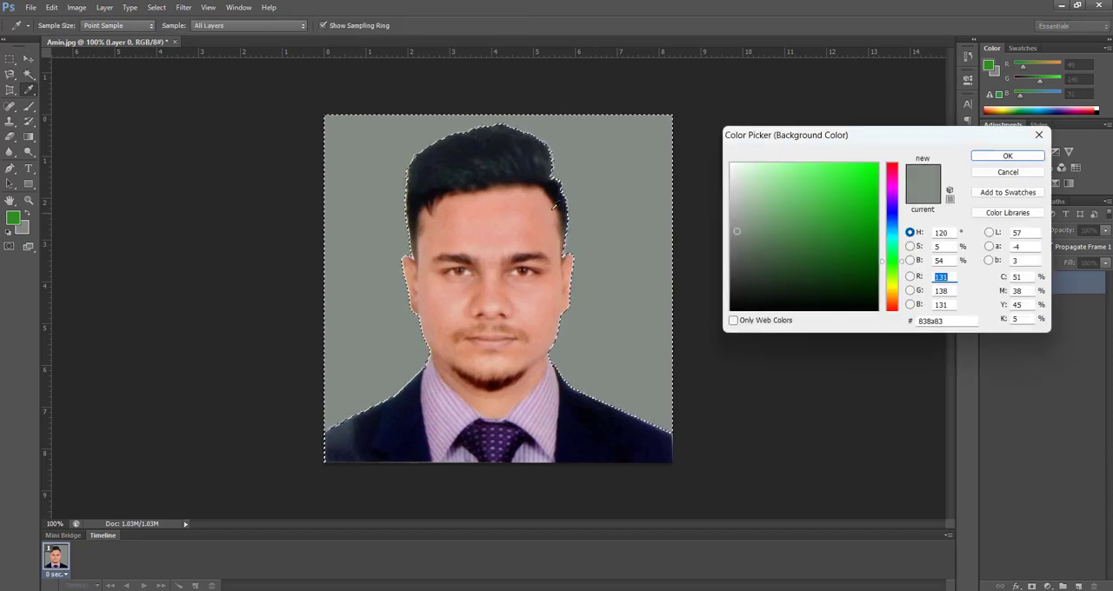
{"action": "left_click", "coordinate": [732, 165]}
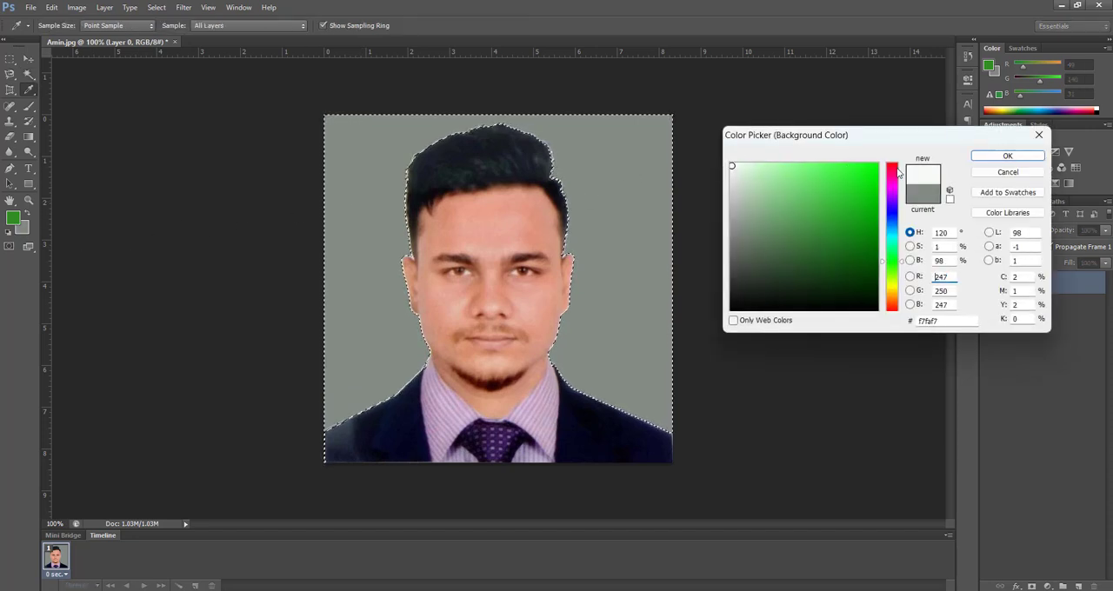
{"action": "left_click", "coordinate": [1009, 157]}
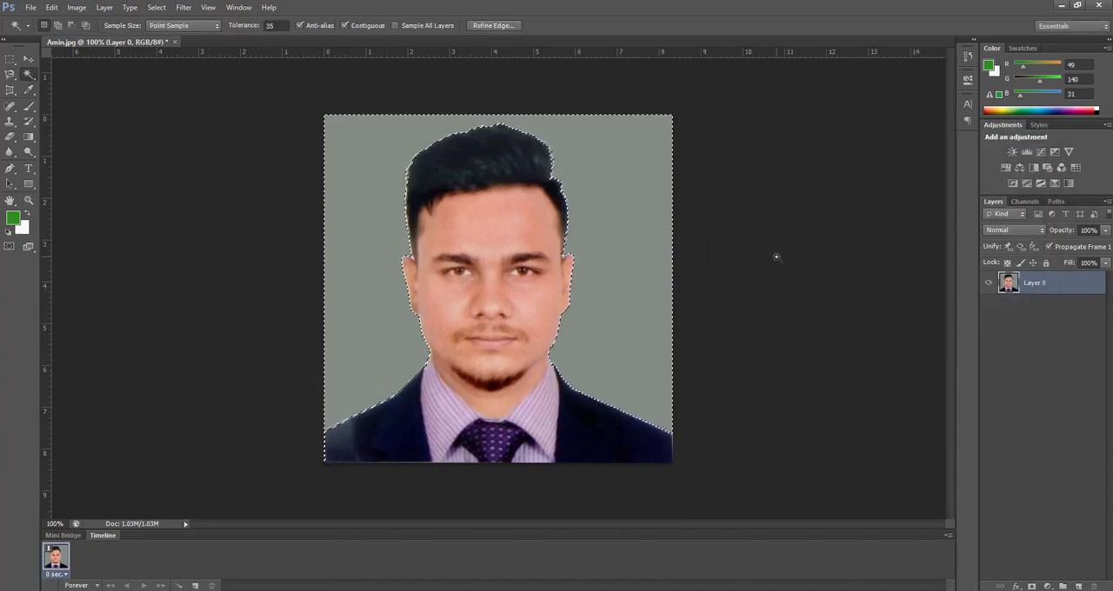
Step: Fill the selected backdrop on Layer 0 with the near-white background color and clear the selection
{"action": "key", "text": "ctrl+BackSpace"}
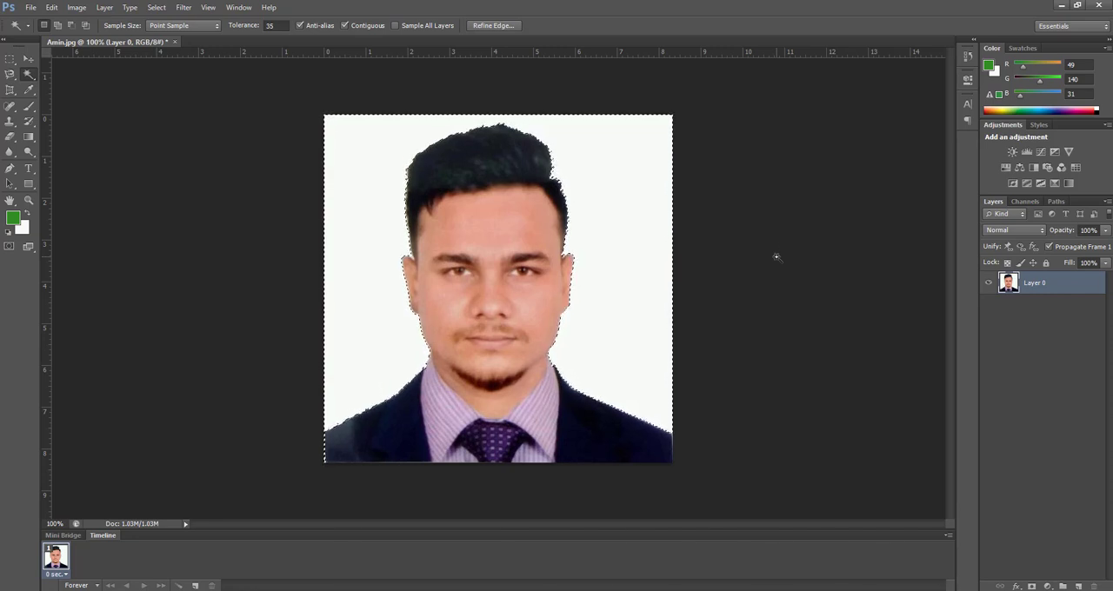
{"action": "key", "text": "ctrl+d"}
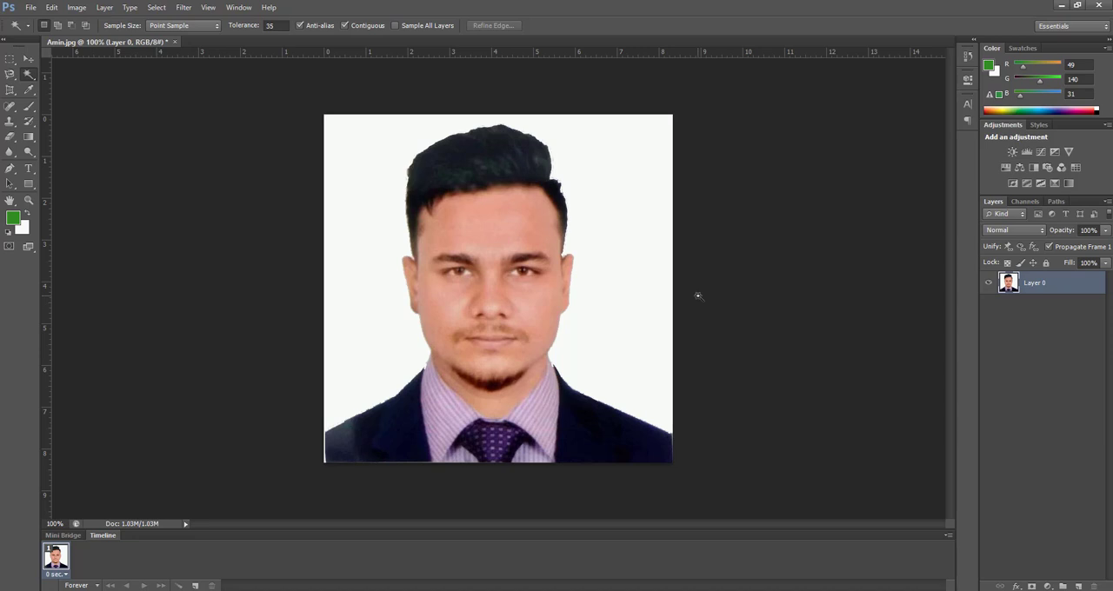
Step: Undo the near-white backdrop fill on Layer 0 and deselect the backdrop
{"action": "key", "text": "ctrl+alt+z"}
{"action": "key", "text": "ctrl+alt+z"}
{"action": "key", "text": "ctrl+alt+z"}
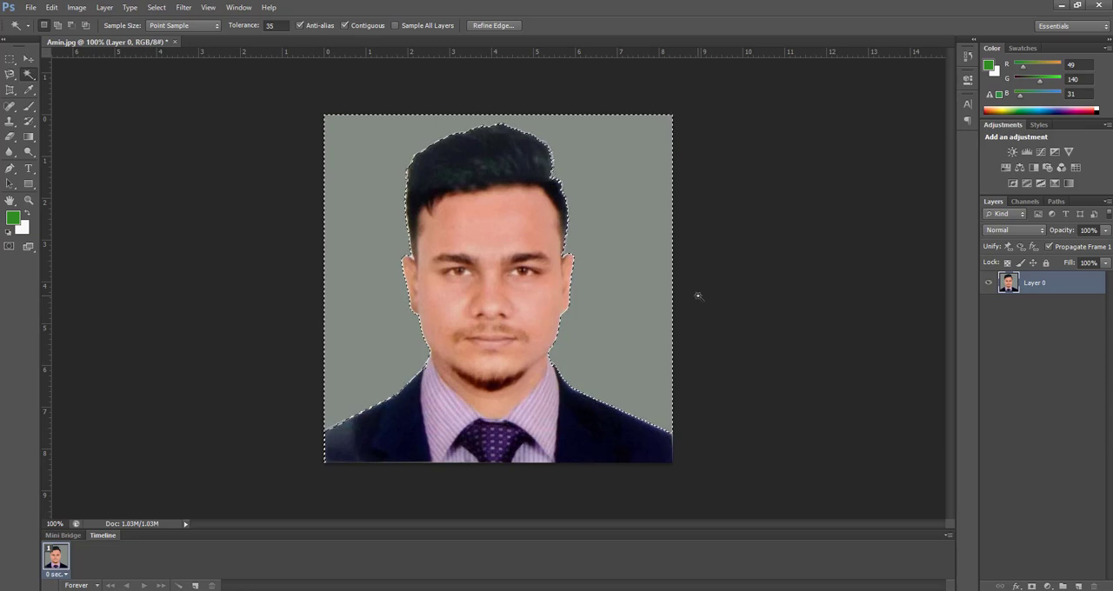
{"action": "left_click", "coordinate": [32, 59]}
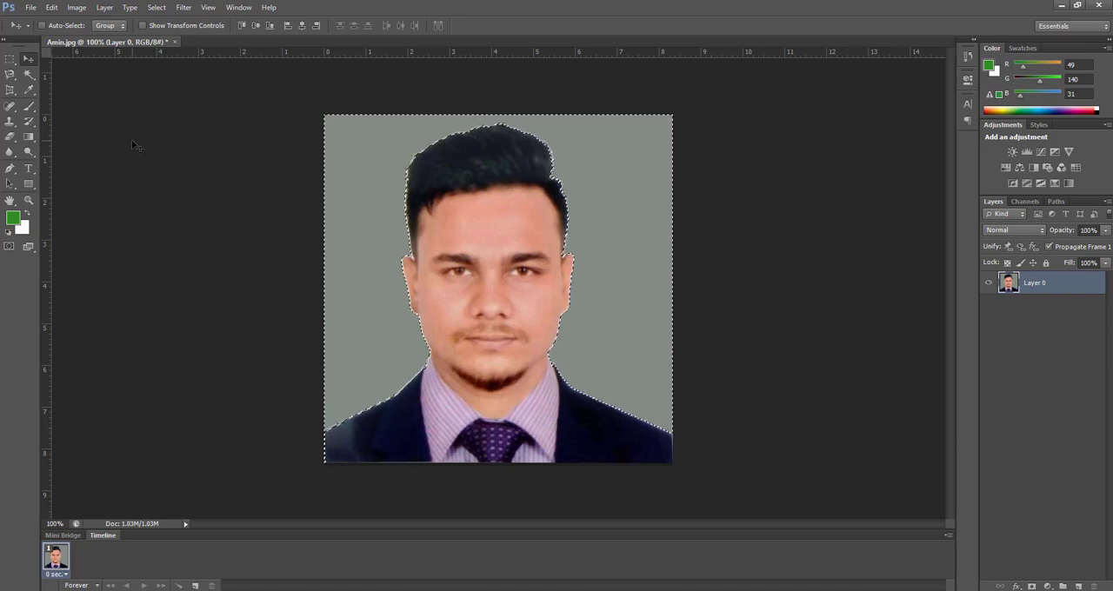
{"action": "key", "text": "ctrl+d"}
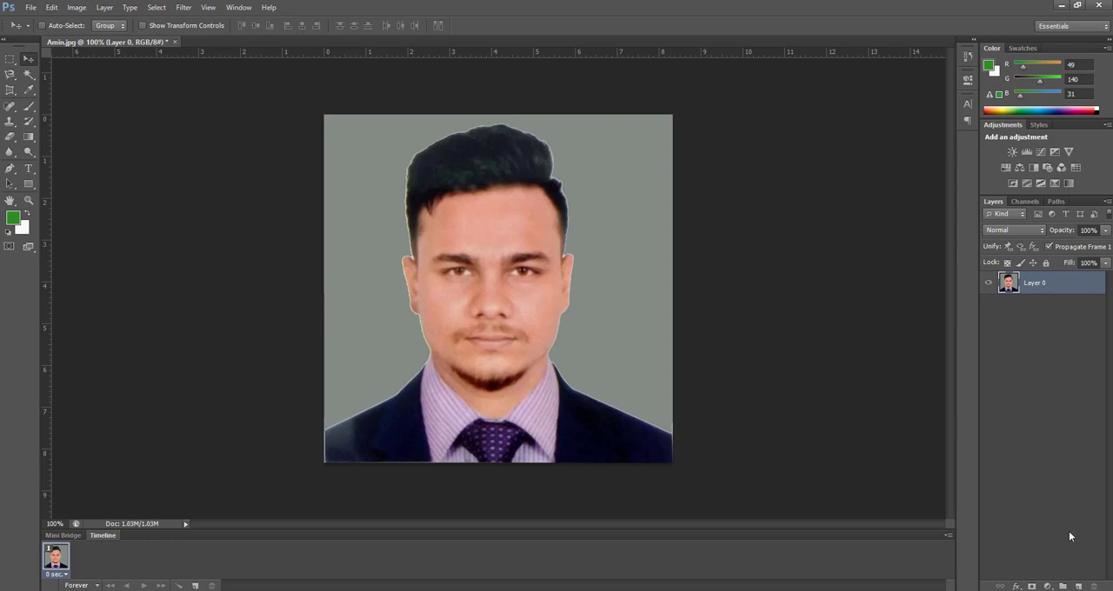
Step: Add a new empty layer and place the portrait's Layer 0 above it
{"action": "left_click", "coordinate": [1078, 585]}
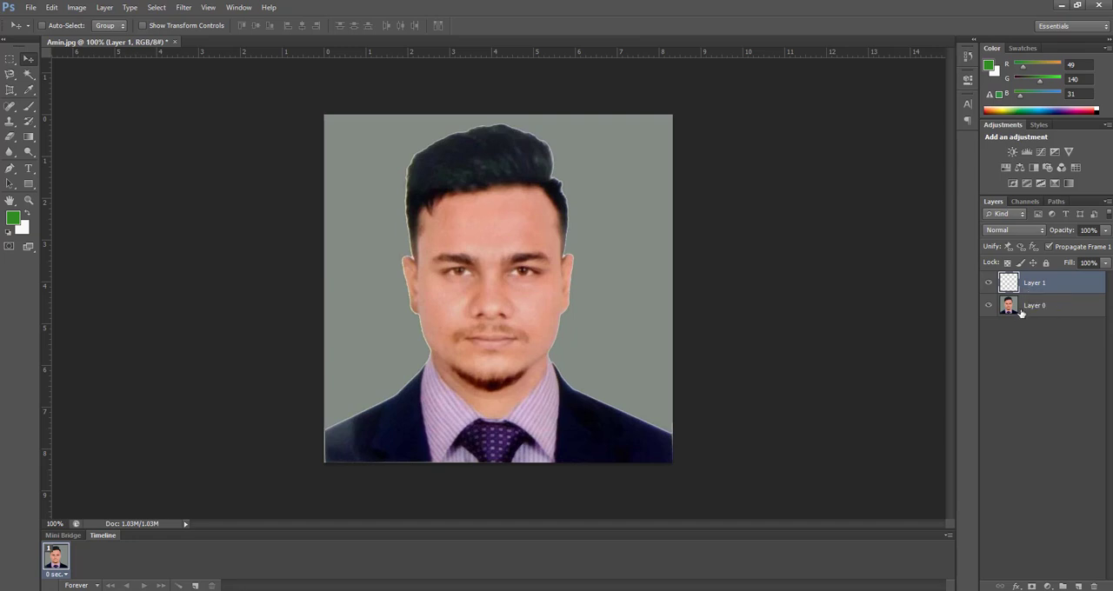
{"action": "left_click_drag", "start_coordinate": [1021, 313], "coordinate": [1025, 284]}
Step: Select the gray backdrop on Layer 0 with the Magic Wand, delete it and clear the selection
{"action": "left_click", "coordinate": [28, 74]}
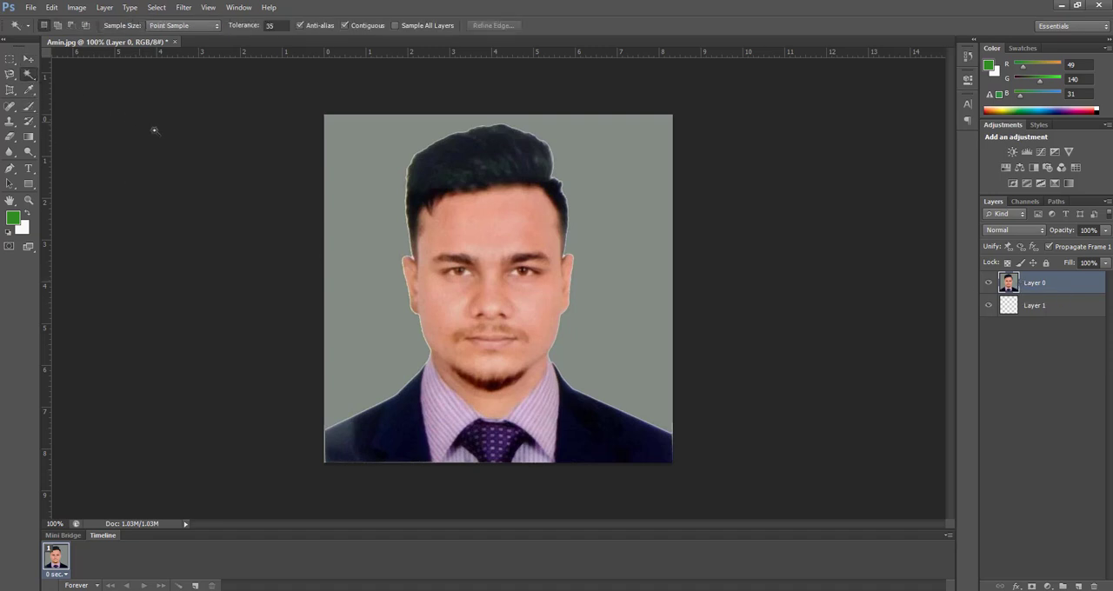
{"action": "left_click", "coordinate": [383, 213]}
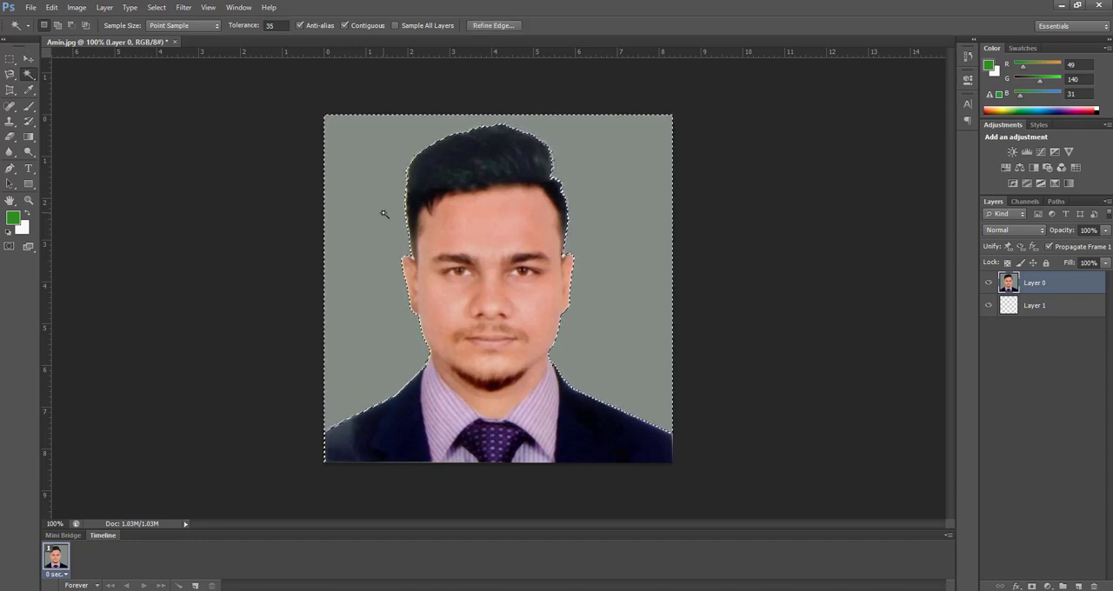
{"action": "key", "text": "Delete"}
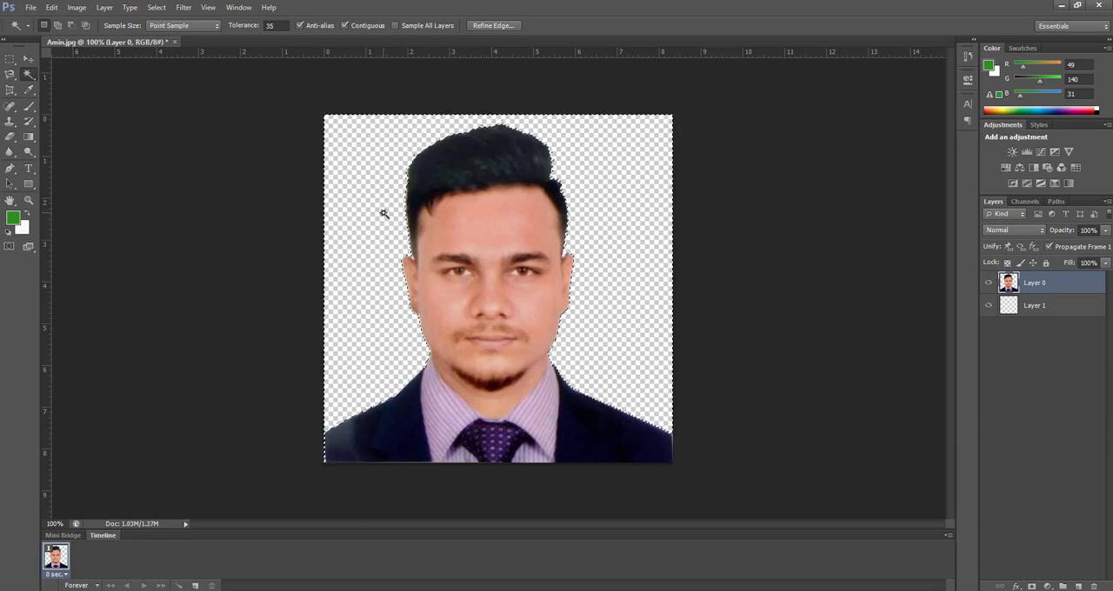
{"action": "key", "text": "ctrl+d"}
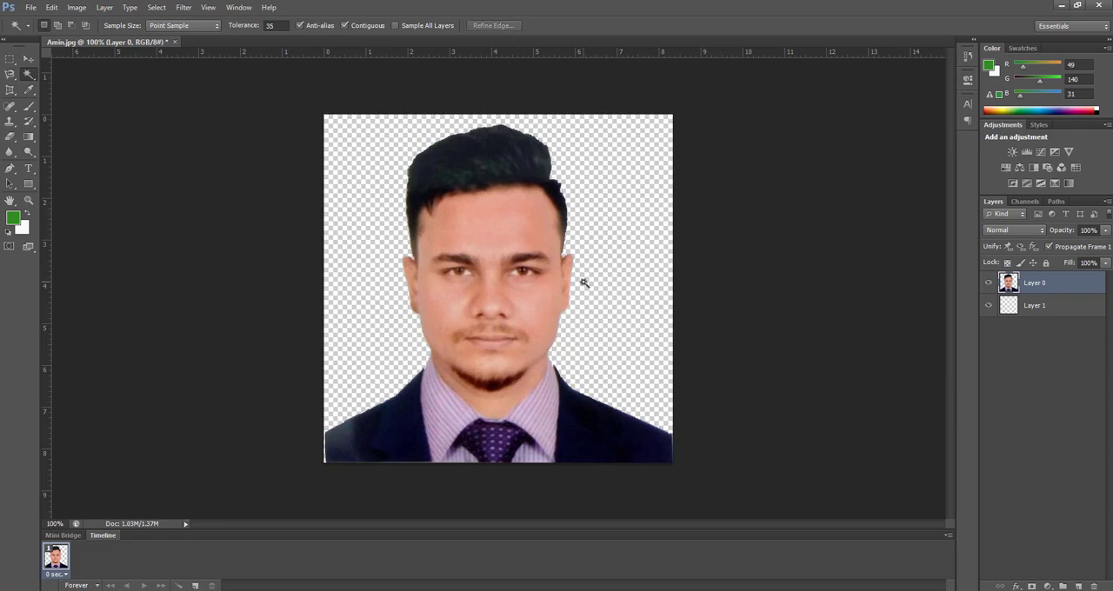
{"action": "left_click", "coordinate": [29, 61]}
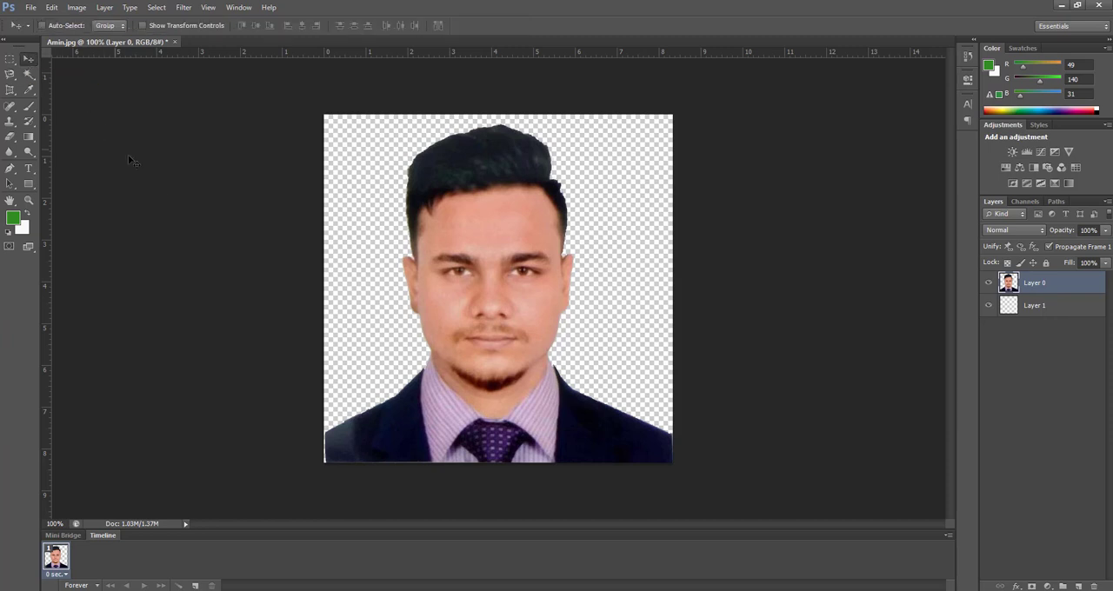
{"action": "left_click", "coordinate": [1007, 309]}
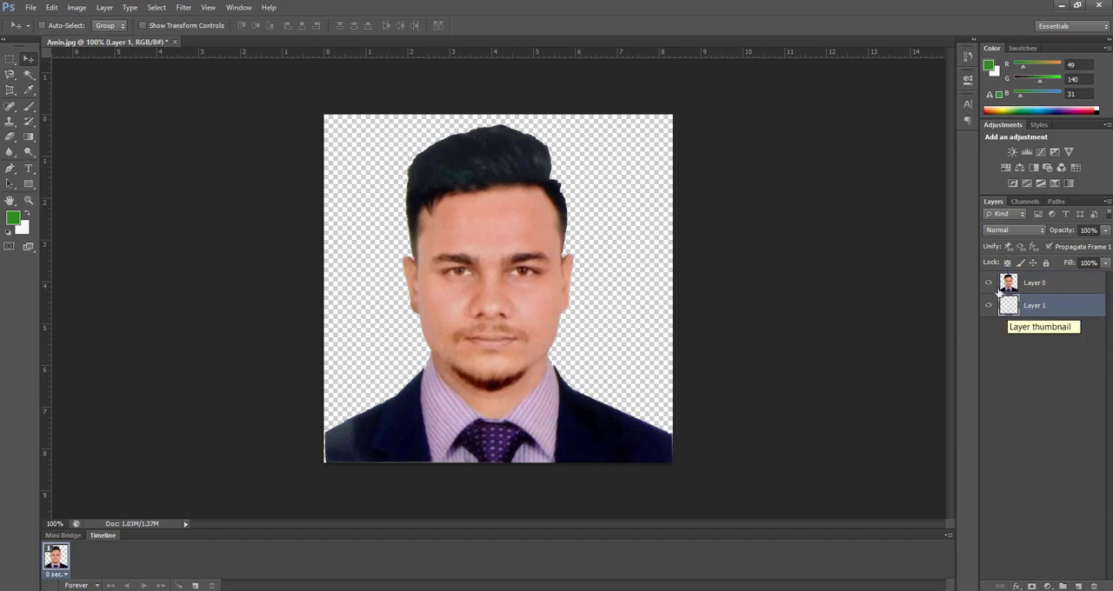
{"action": "left_click", "coordinate": [1010, 294]}
{"action": "left_click", "coordinate": [1014, 304]}
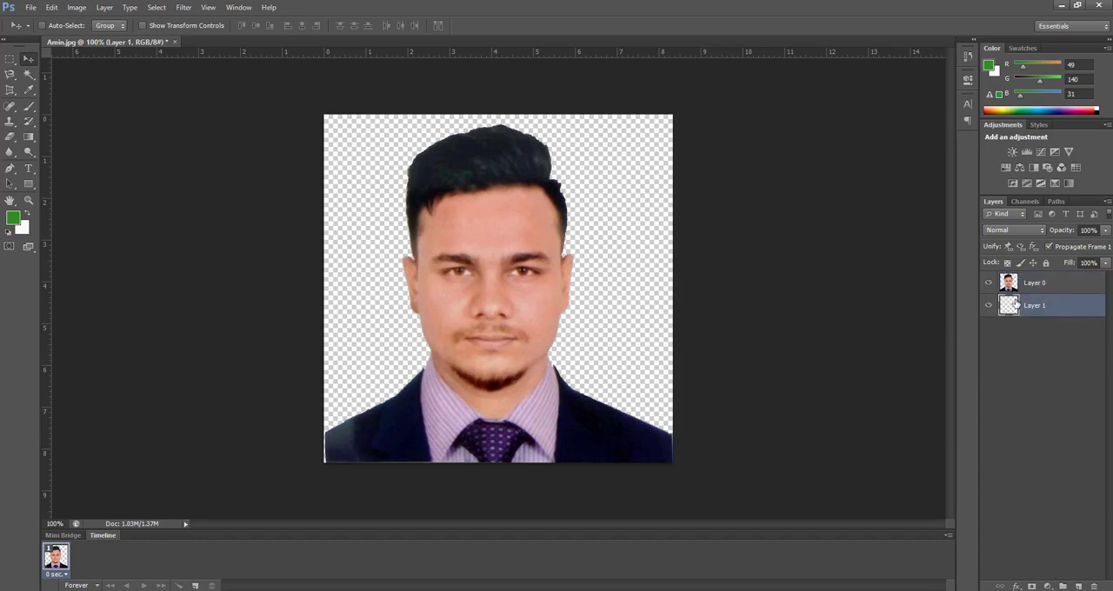
{"action": "left_click", "coordinate": [1017, 292]}
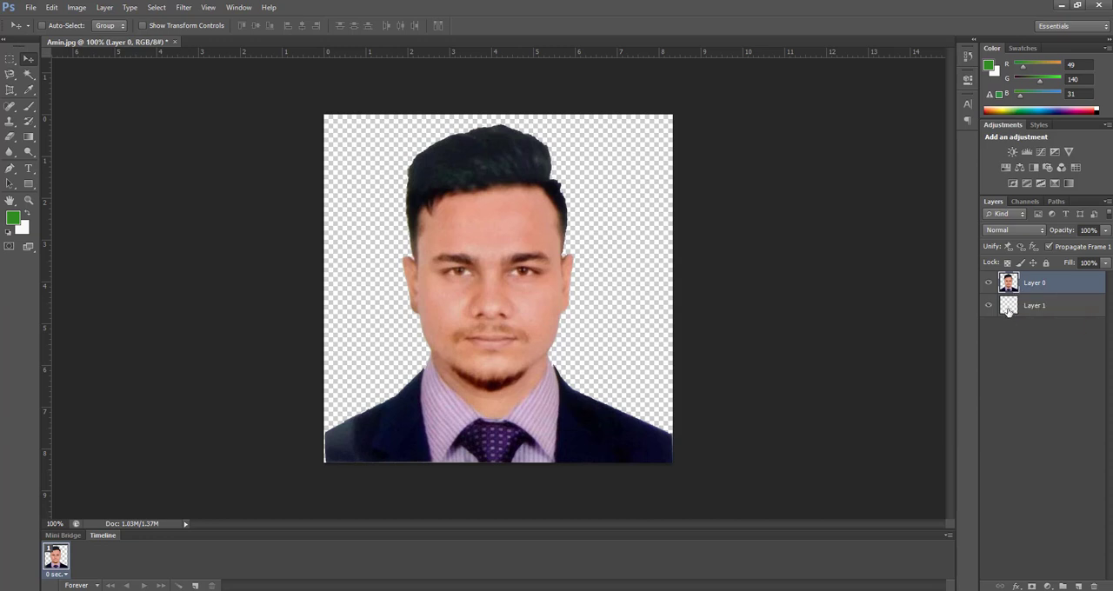
{"action": "left_click", "coordinate": [1008, 310]}
{"action": "left_click", "coordinate": [1014, 289]}
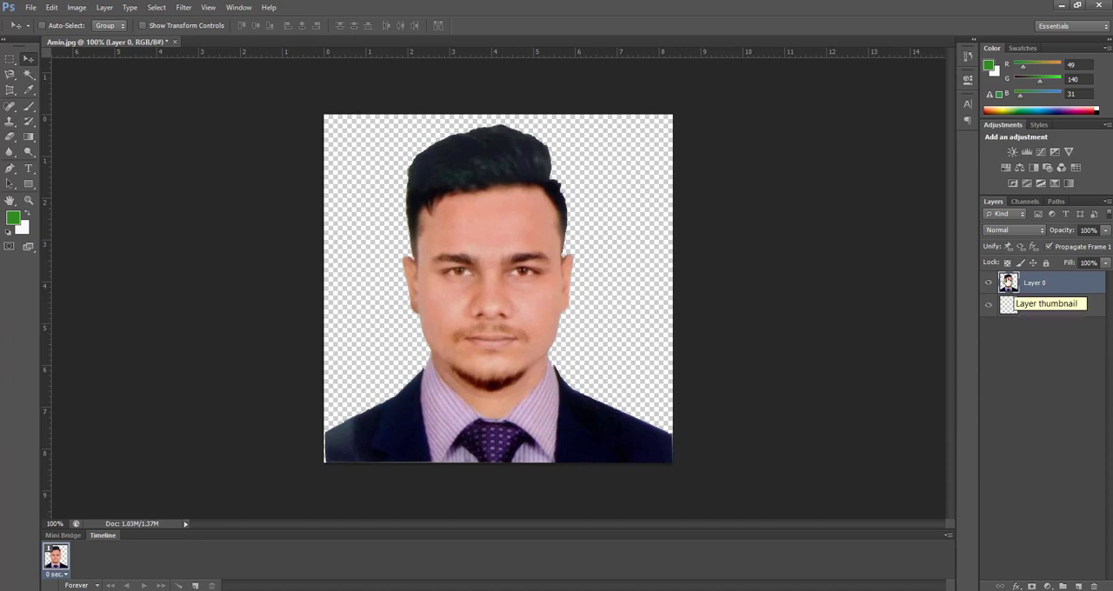
Step: Fill the empty Layer 1 behind the portrait with the near-white background color f7faf7
{"action": "left_click", "coordinate": [1009, 306]}
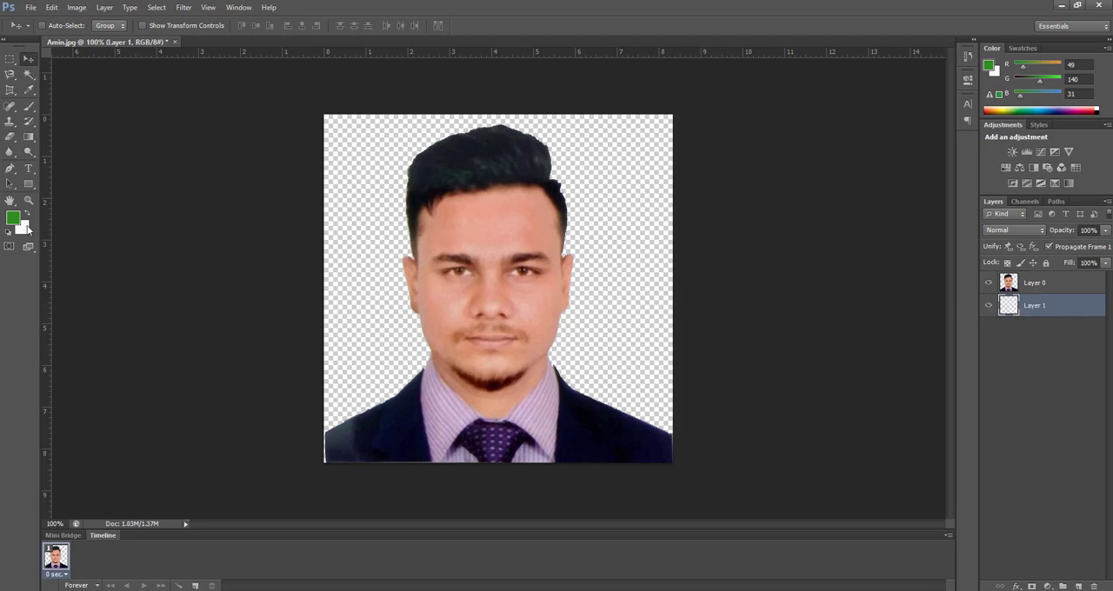
{"action": "left_click", "coordinate": [25, 229]}
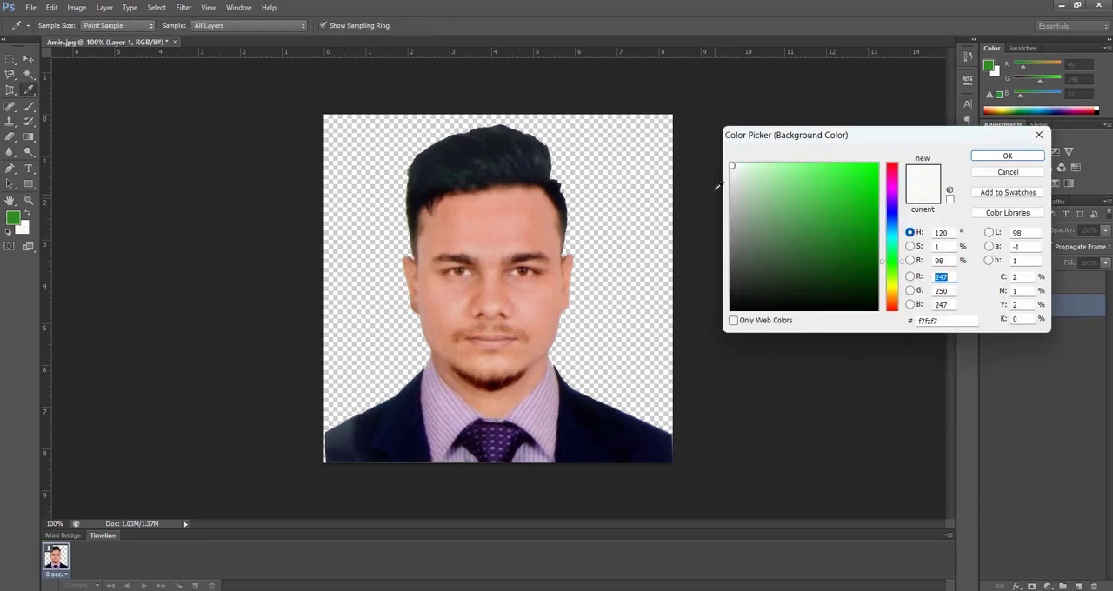
{"action": "left_click", "coordinate": [986, 155]}
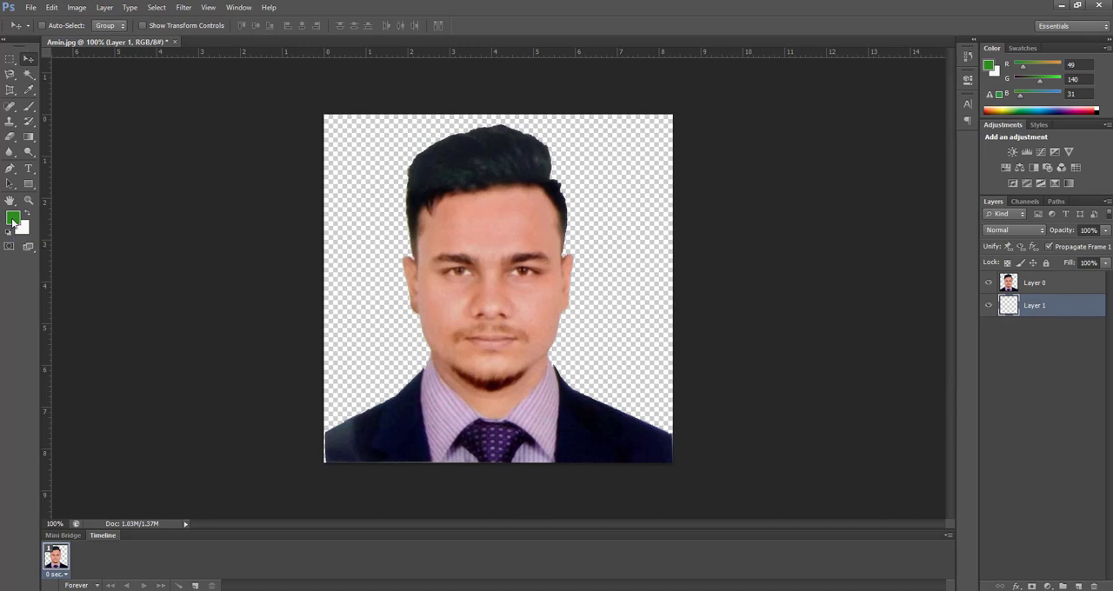
{"action": "key", "text": "ctrl+BackSpace"}
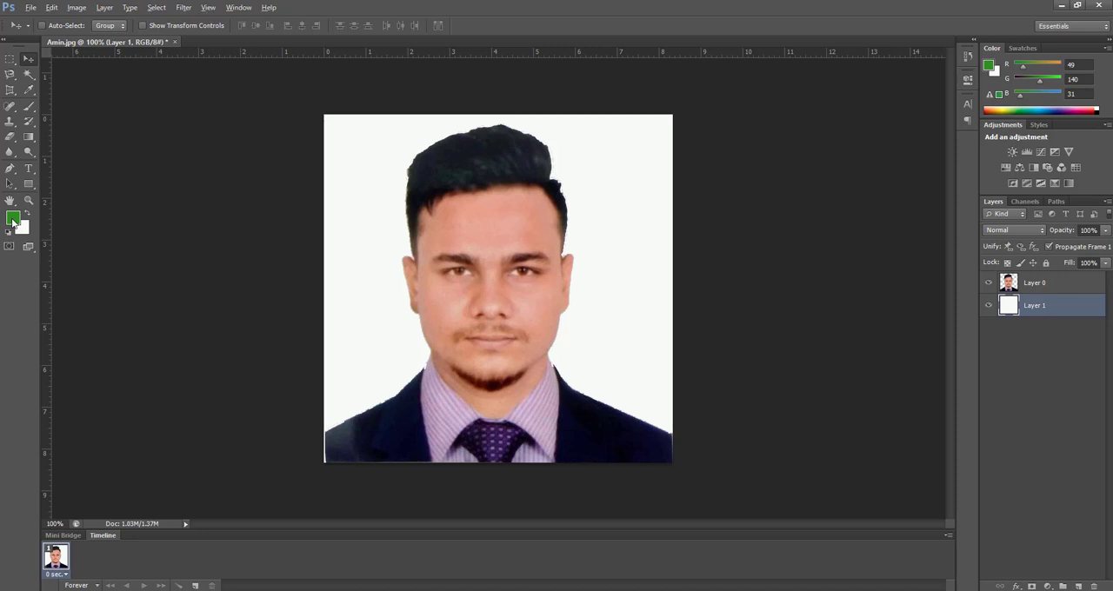
Step: Try the green foreground color as the fill of Layer 1 and refill it with the near-white background color
{"action": "key", "text": "alt+BackSpace"}
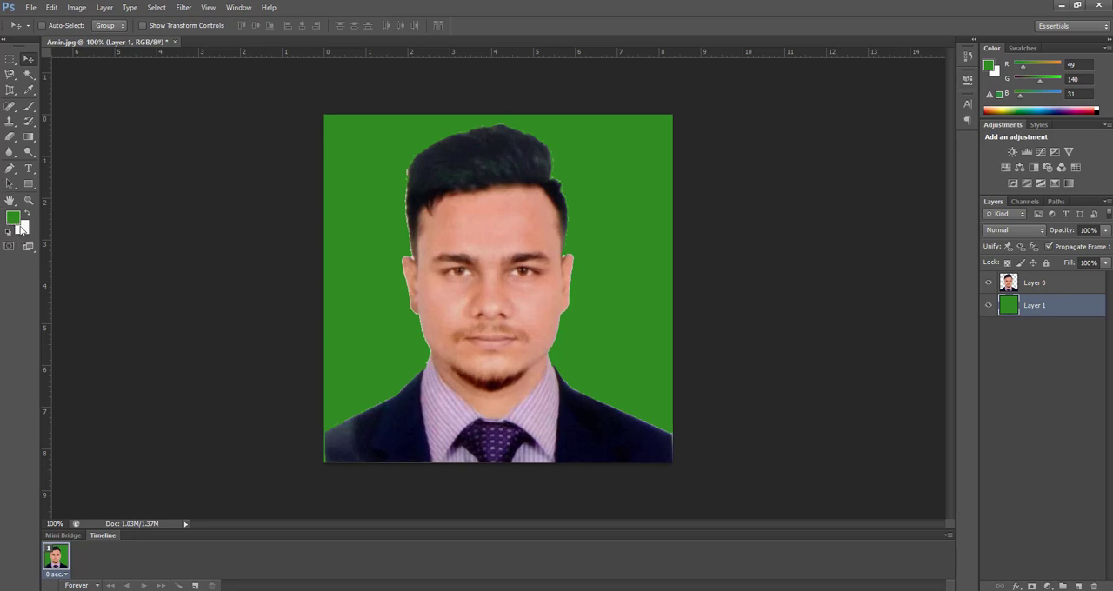
{"action": "key", "text": "ctrl+BackSpace"}
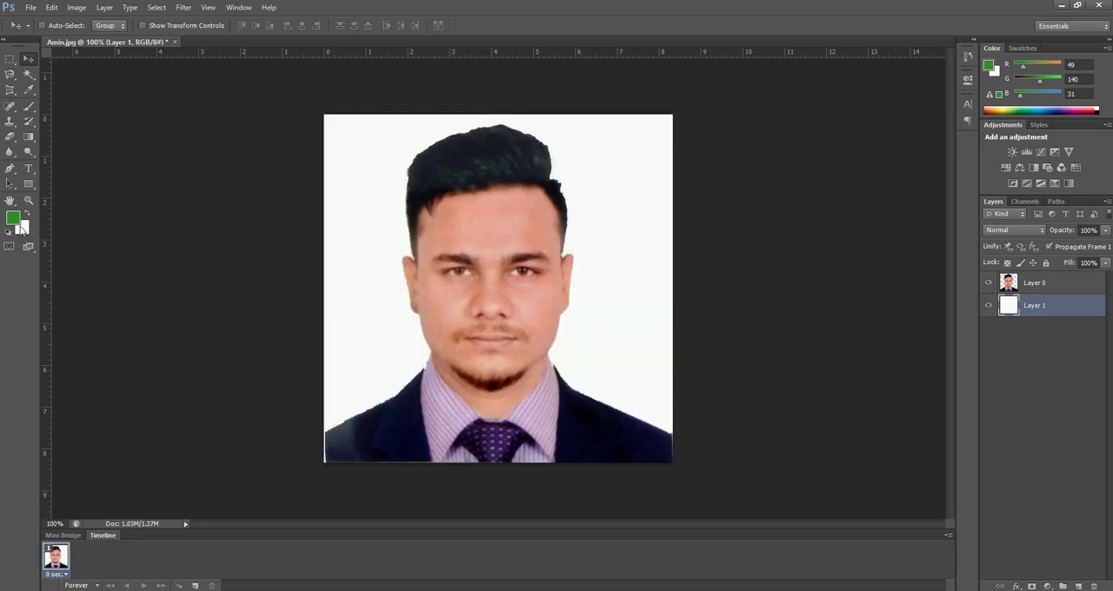
Step: Fill Layer 1 with green, check it with Layer 0 hidden and shown, and refill it with the near-white background color
{"action": "key", "text": "alt+BackSpace"}
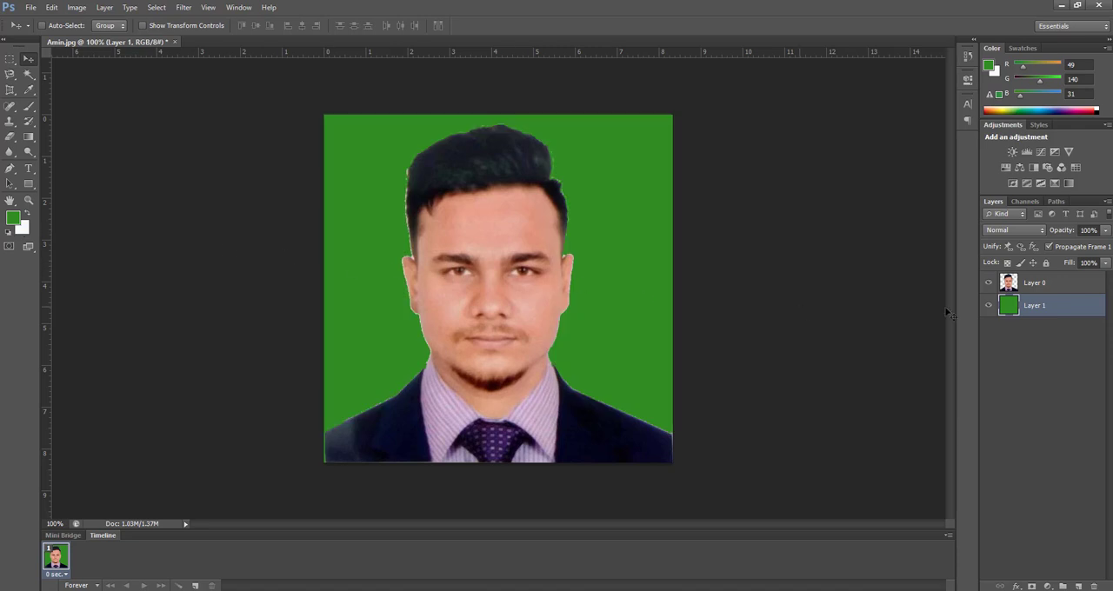
{"action": "left_click", "coordinate": [990, 282]}
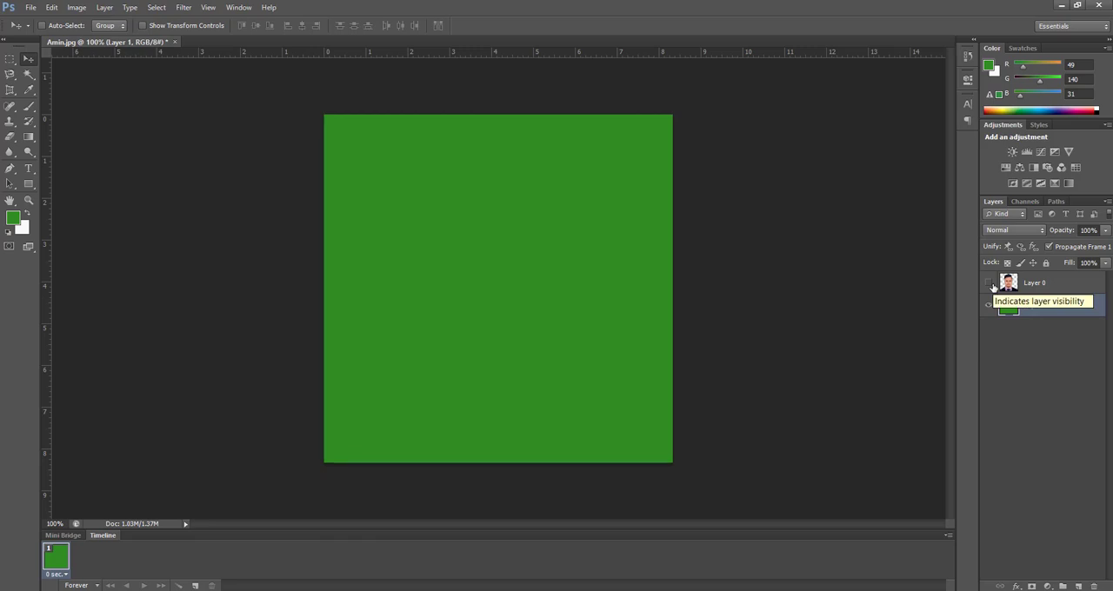
{"action": "left_click", "coordinate": [992, 285]}
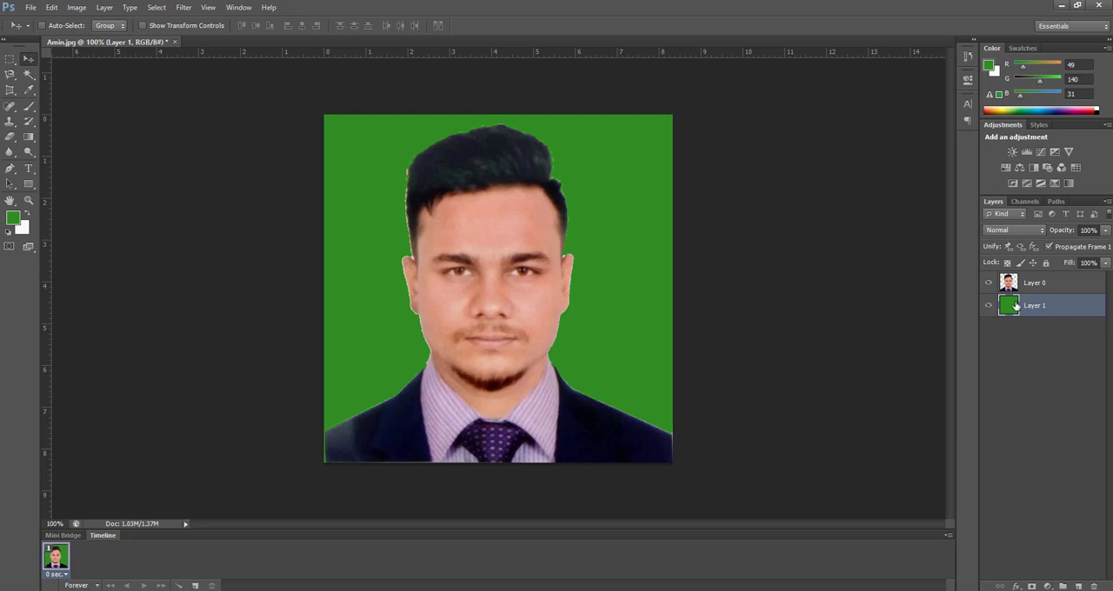
{"action": "key", "text": "ctrl+BackSpace"}
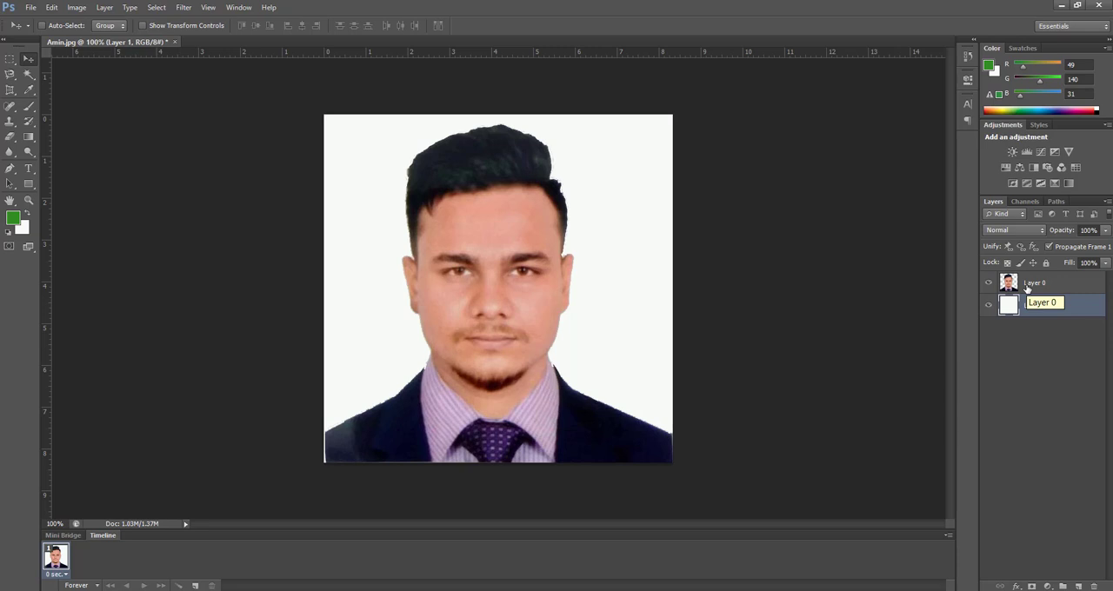
Step: Add an outside Stroke effect in blue 0f39ed to the portrait on Layer 0
{"action": "left_click", "coordinate": [1027, 288]}
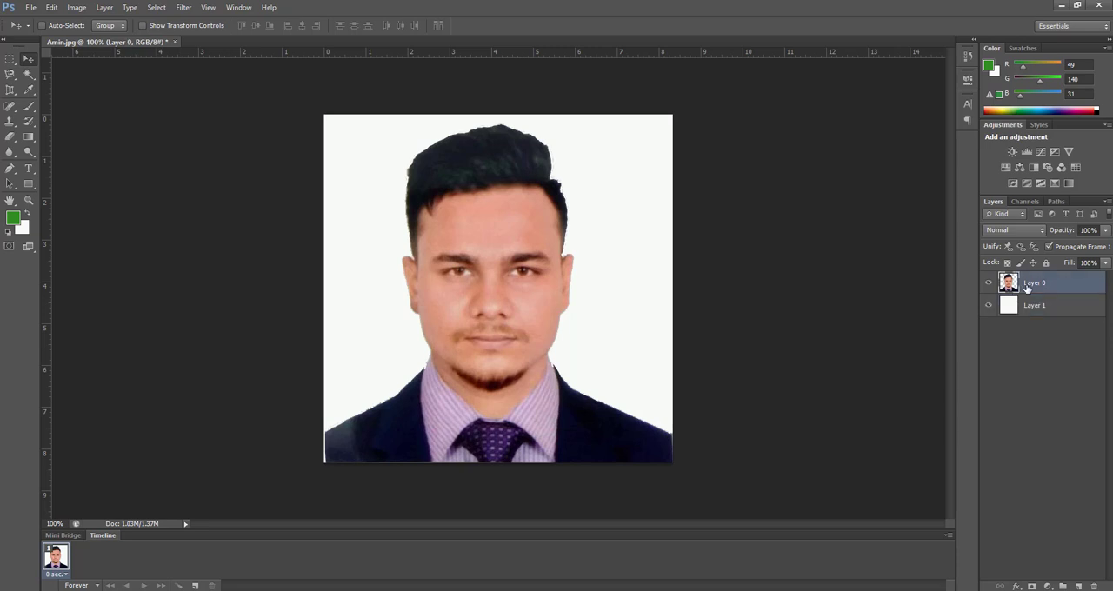
{"action": "right_click", "coordinate": [1027, 289]}
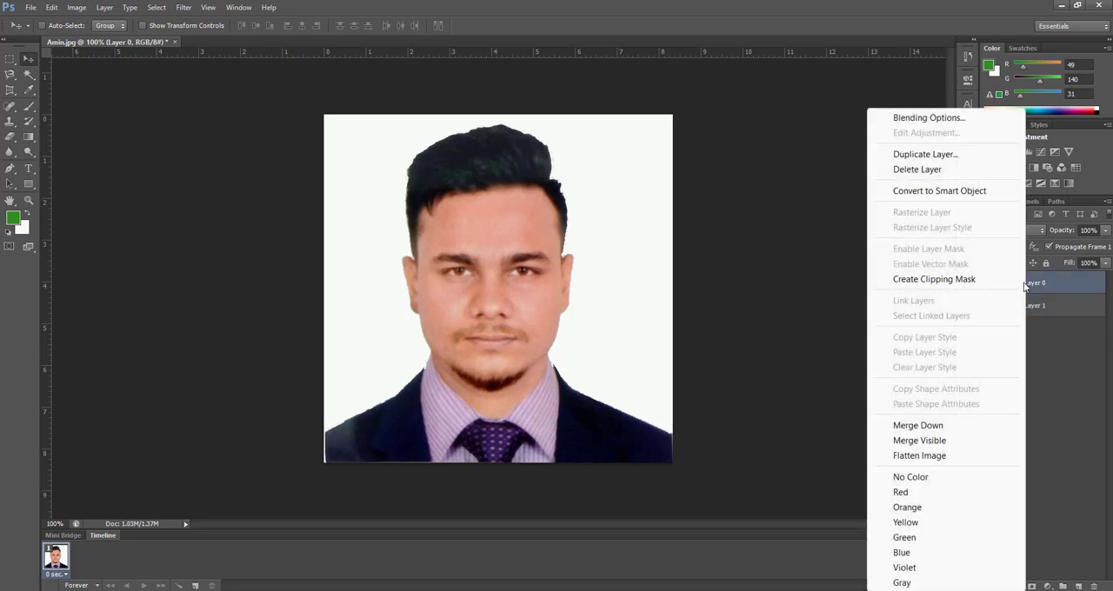
{"action": "left_click", "coordinate": [951, 120]}
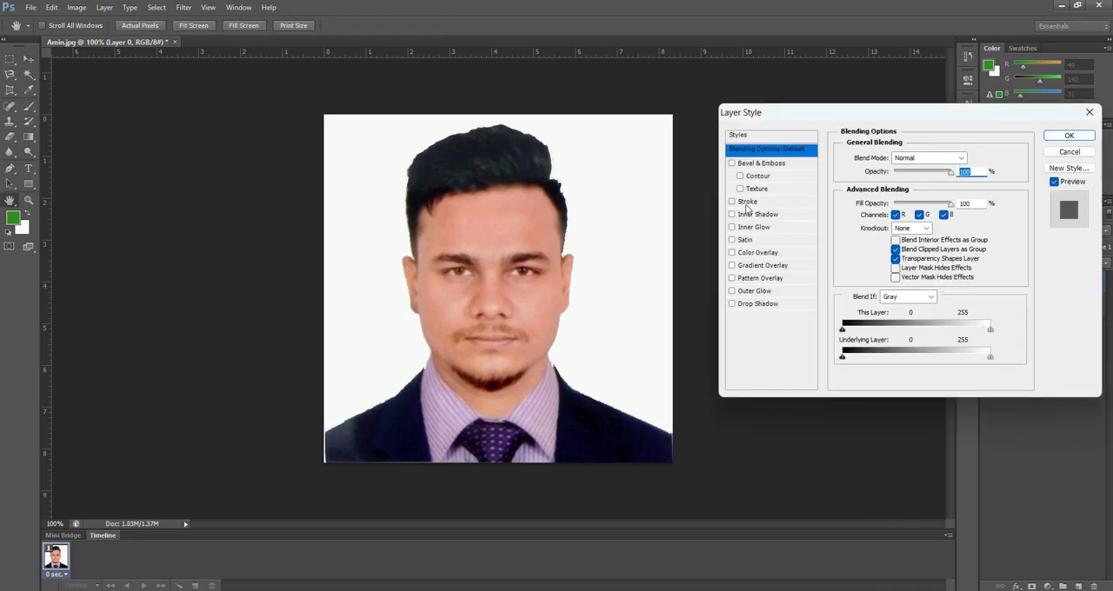
{"action": "left_click", "coordinate": [746, 204]}
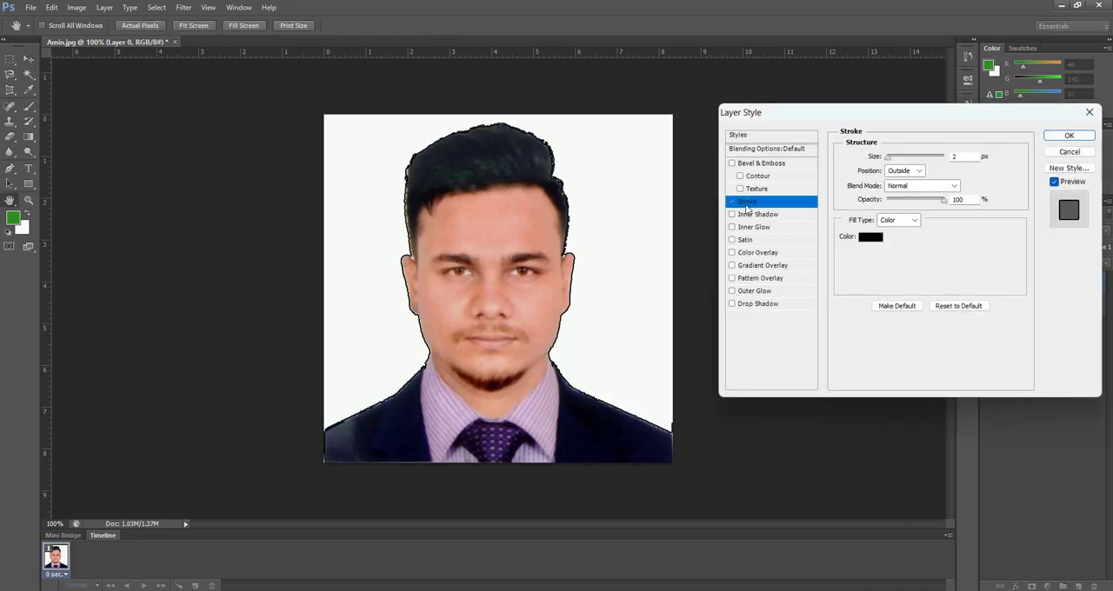
{"action": "left_click", "coordinate": [870, 236]}
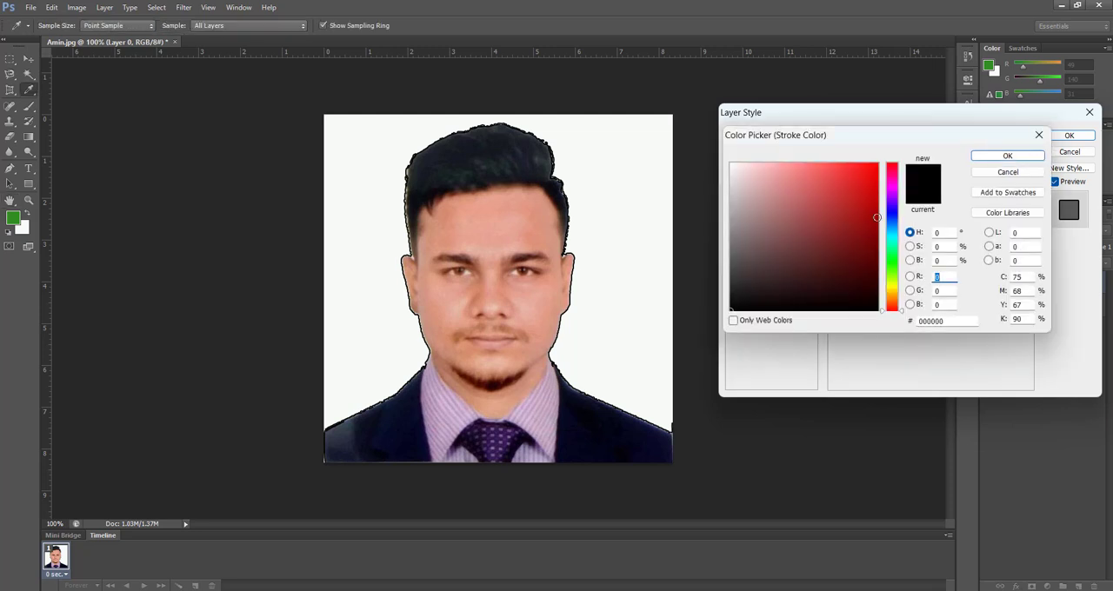
{"action": "left_click", "coordinate": [890, 216]}
{"action": "left_click", "coordinate": [868, 173]}
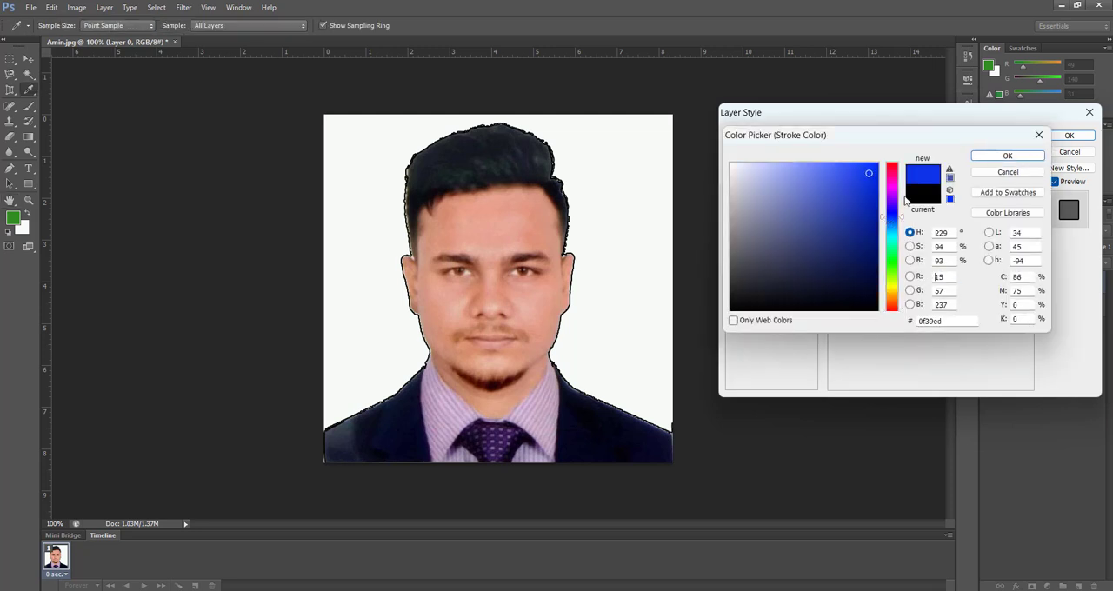
{"action": "left_click", "coordinate": [983, 157]}
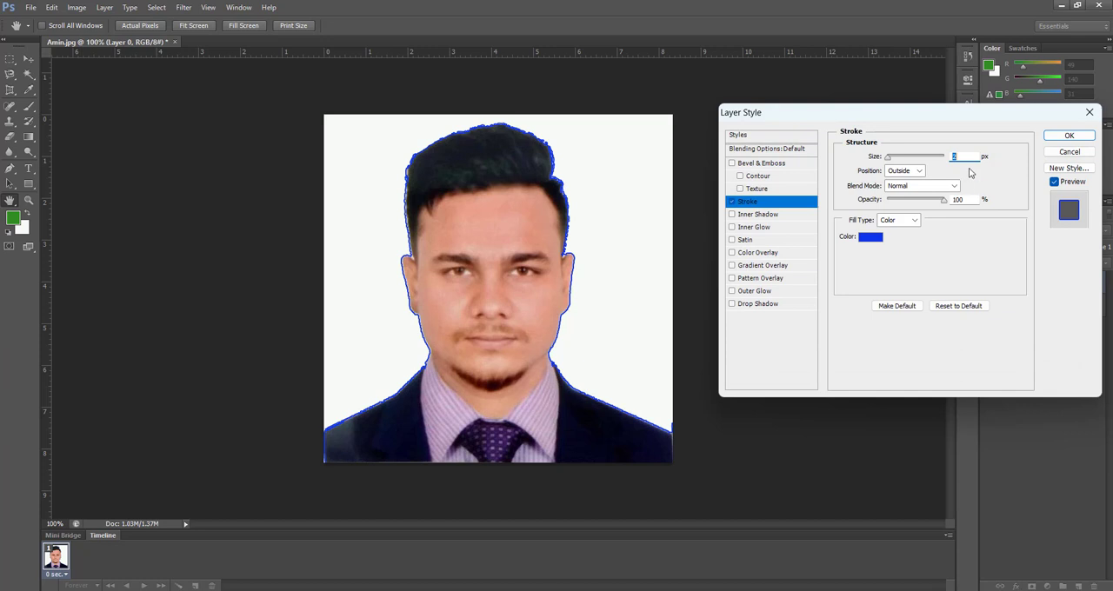
Step: Increase the stroke size to 8 px and change its color to magenta ed0fcb
{"action": "scroll", "coordinate": [965, 158], "scroll_direction": "up", "scroll_amount": 4}
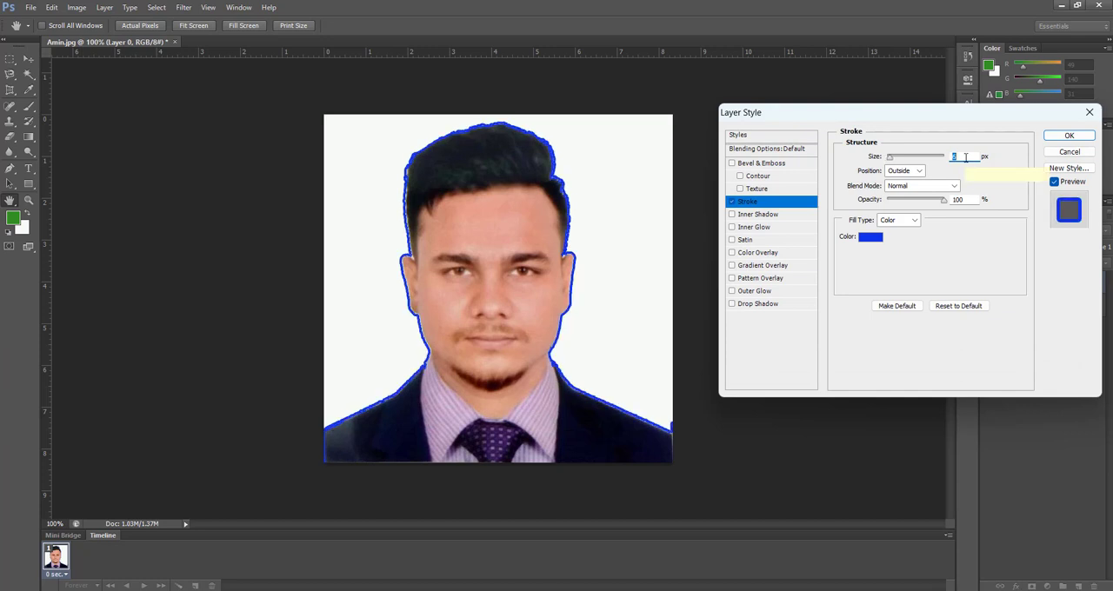
{"action": "scroll", "coordinate": [965, 157], "scroll_direction": "up", "scroll_amount": 3}
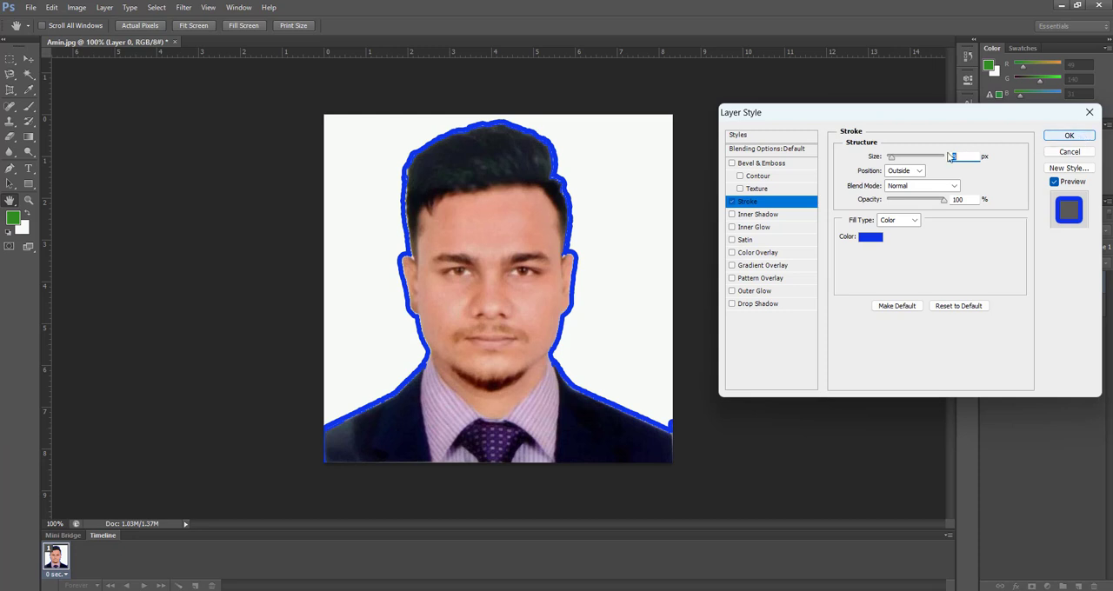
{"action": "left_click", "coordinate": [866, 245]}
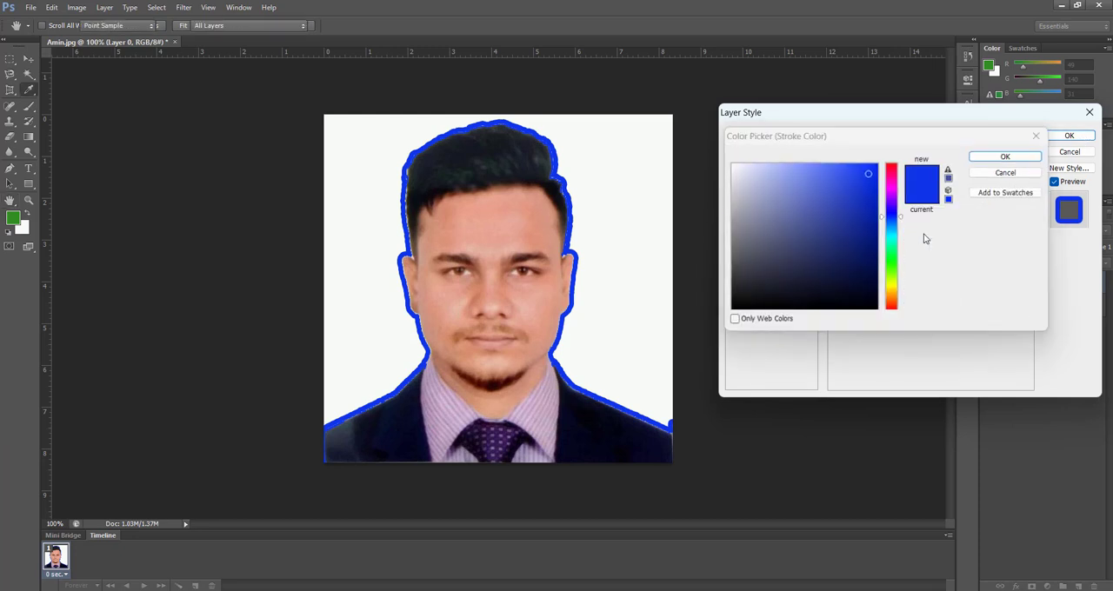
{"action": "left_click", "coordinate": [889, 182]}
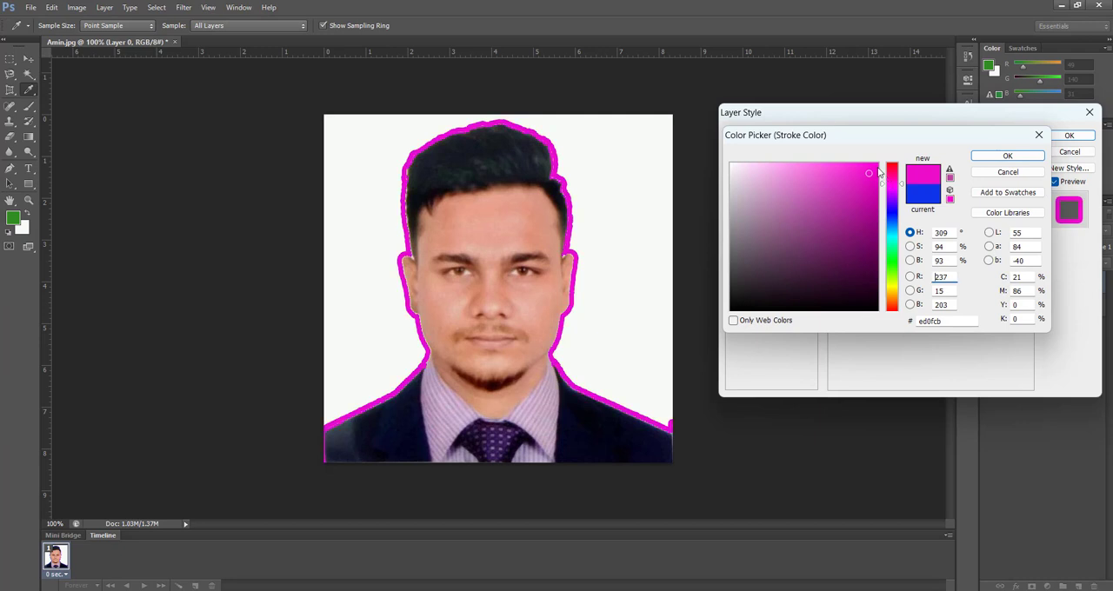
{"action": "left_click", "coordinate": [1007, 156]}
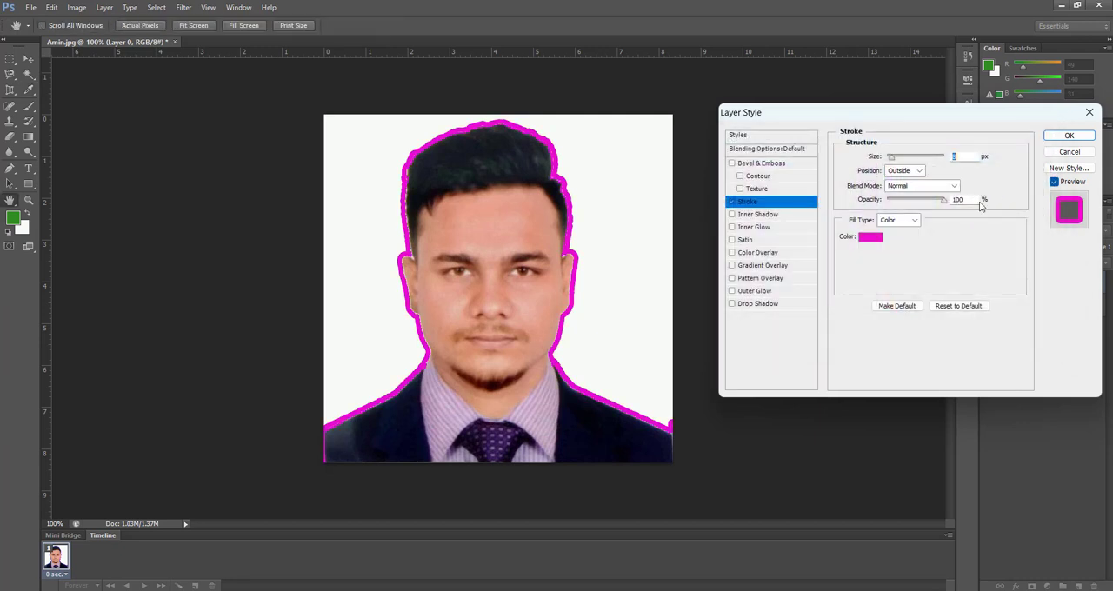
Step: Try a Drop Shadow effect on Layer 0 and switch it off again
{"action": "left_click", "coordinate": [743, 306]}
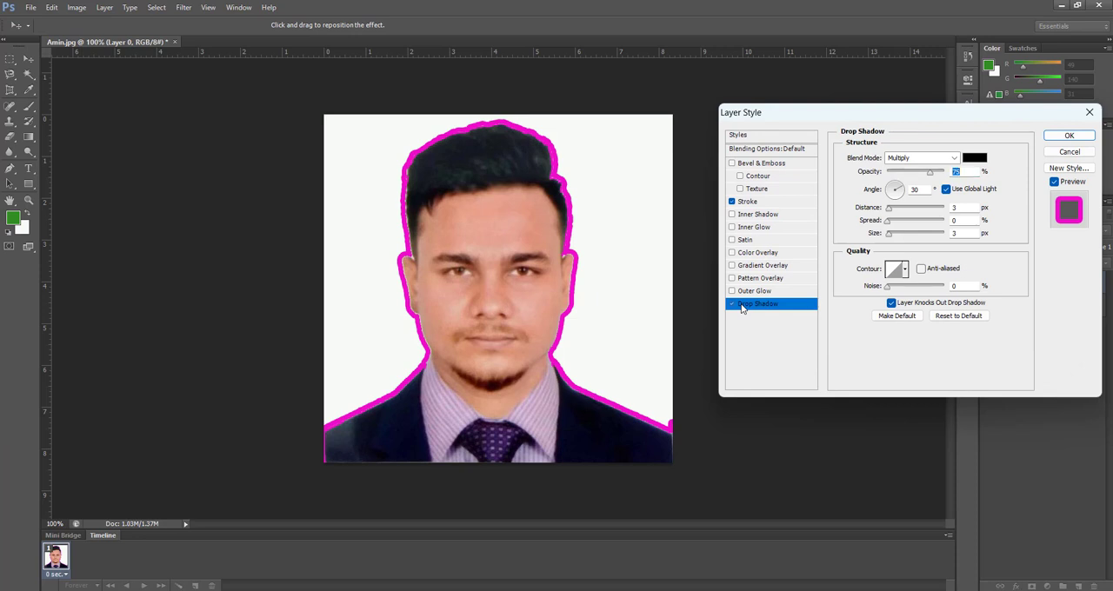
{"action": "left_click", "coordinate": [731, 305]}
{"action": "left_click", "coordinate": [731, 304]}
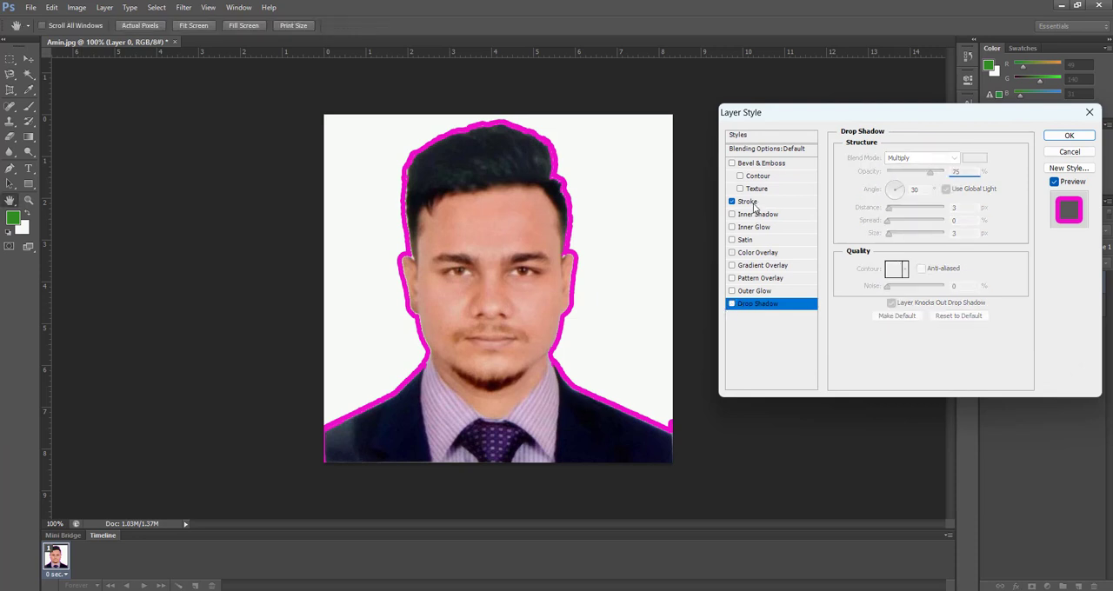
Step: Apply the layer style and compare the portrait with Layer 0's effects hidden and shown
{"action": "left_click", "coordinate": [1067, 136]}
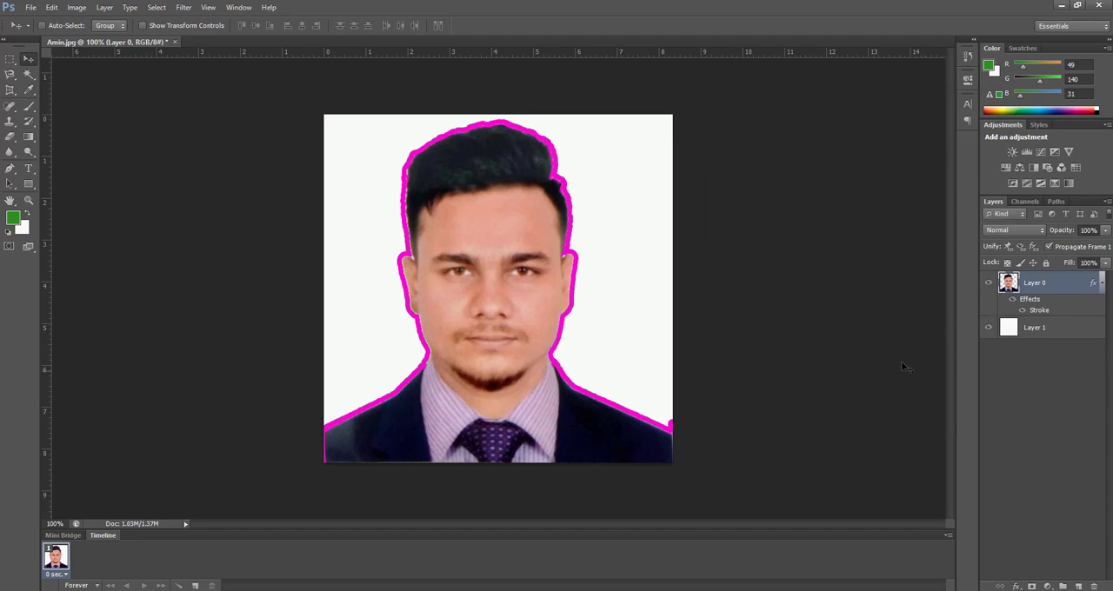
{"action": "left_click", "coordinate": [1011, 299]}
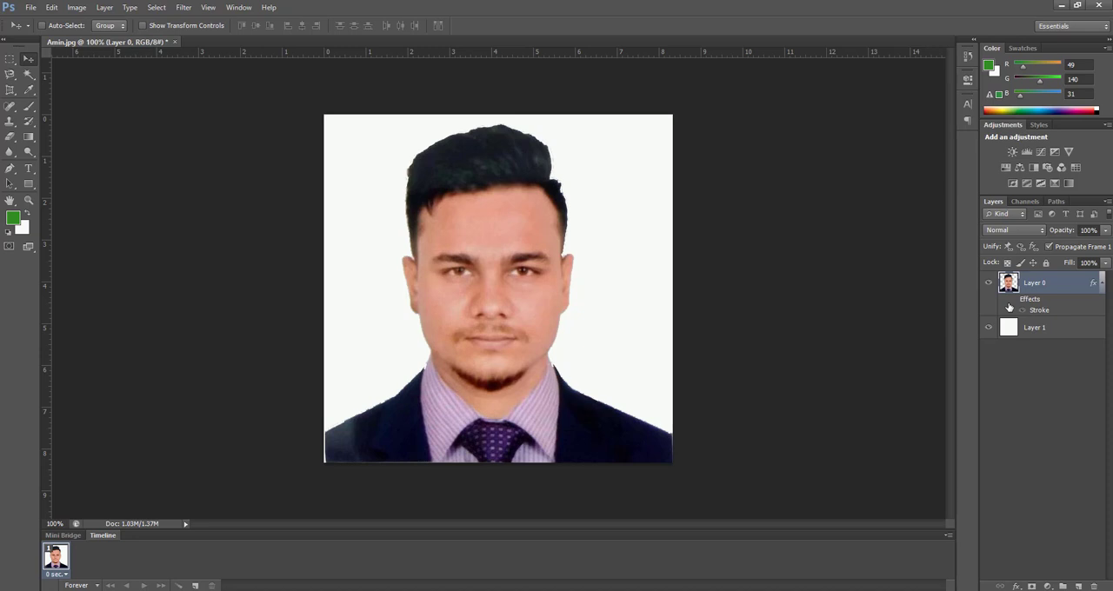
{"action": "left_click", "coordinate": [1012, 300]}
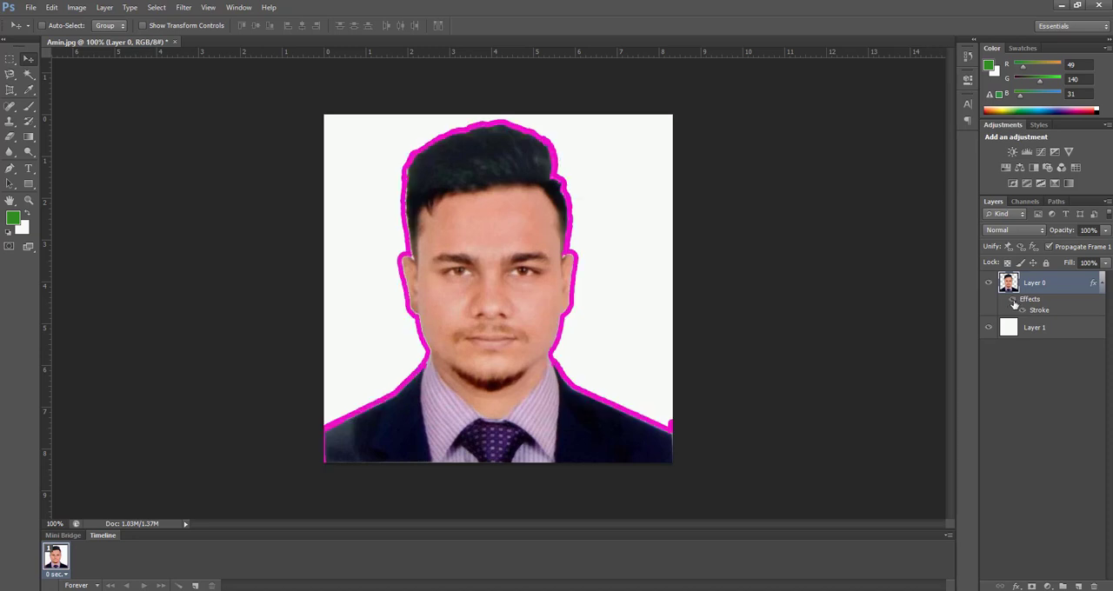
Step: Recolor Layer 0's stroke to yellow e5ed0f, apply the style and hide the layer's effects
{"action": "right_click", "coordinate": [1014, 304]}
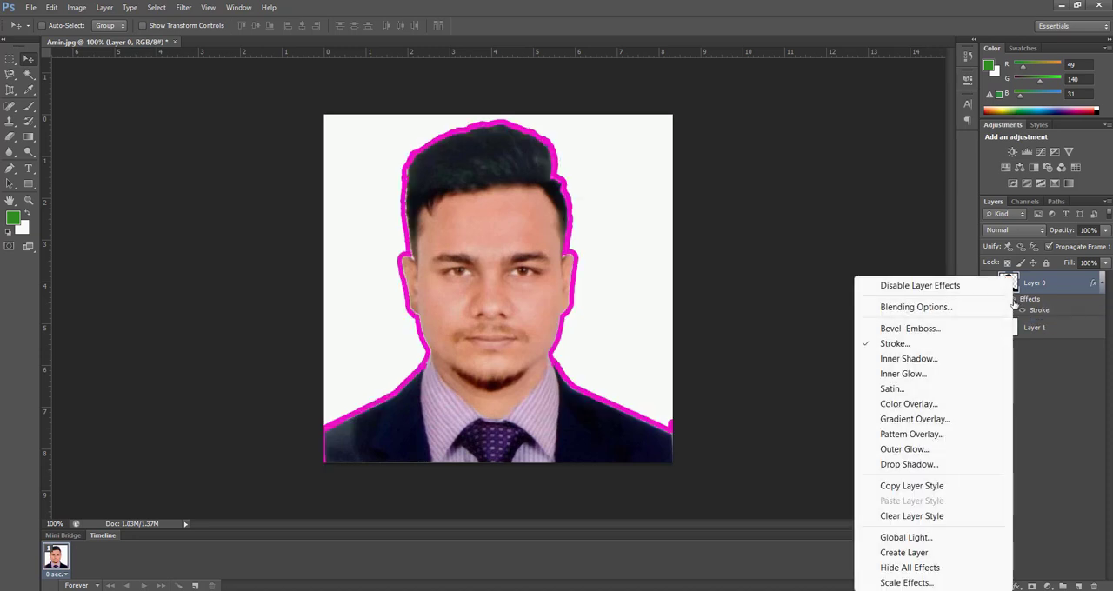
{"action": "left_click", "coordinate": [927, 312]}
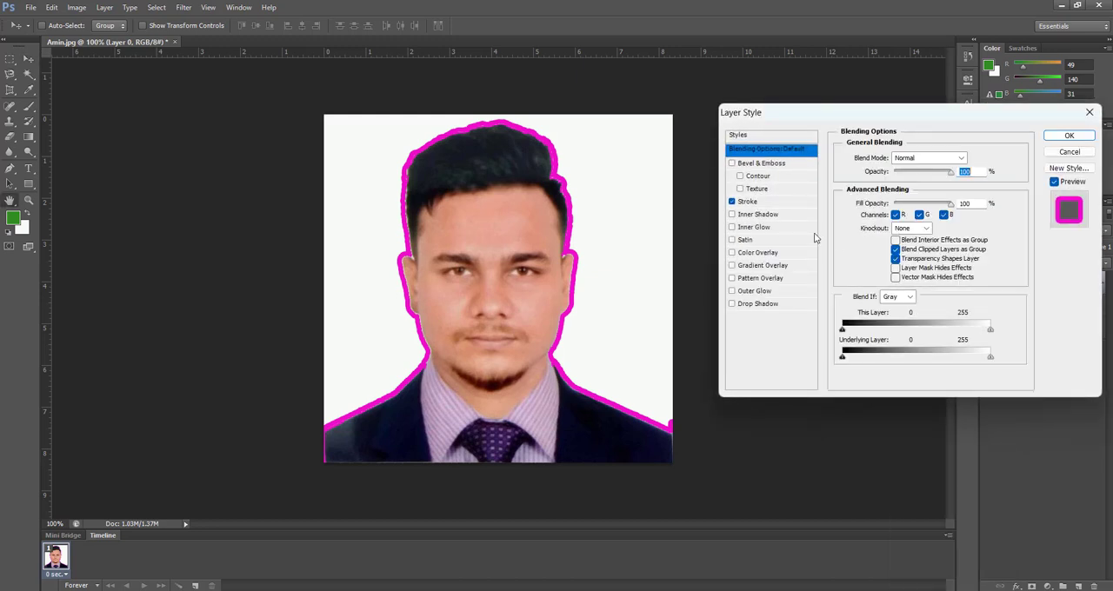
{"action": "left_click", "coordinate": [753, 202]}
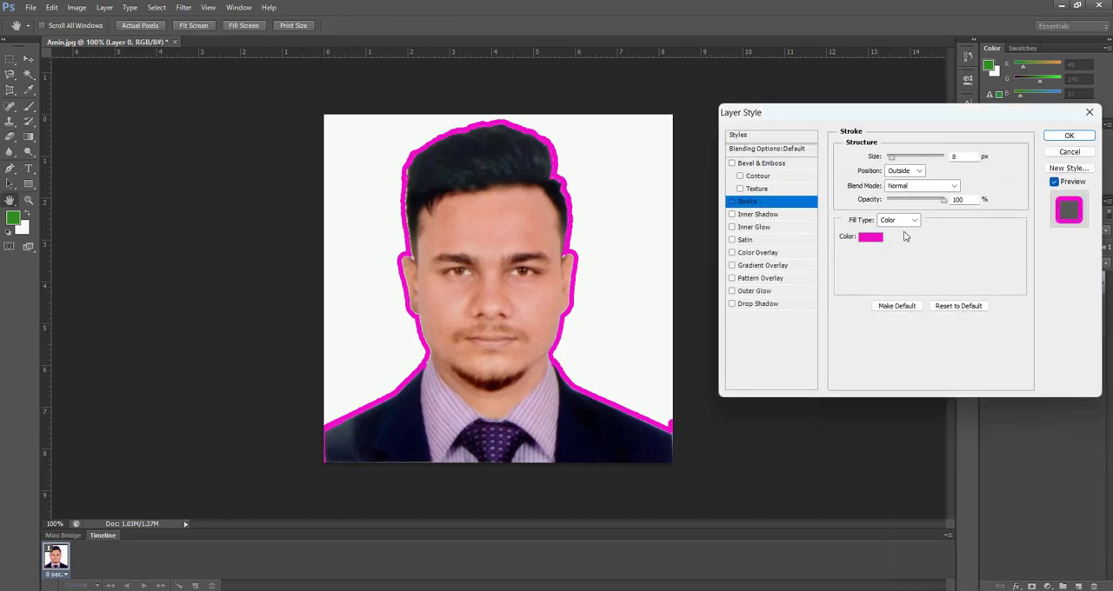
{"action": "left_click", "coordinate": [872, 238]}
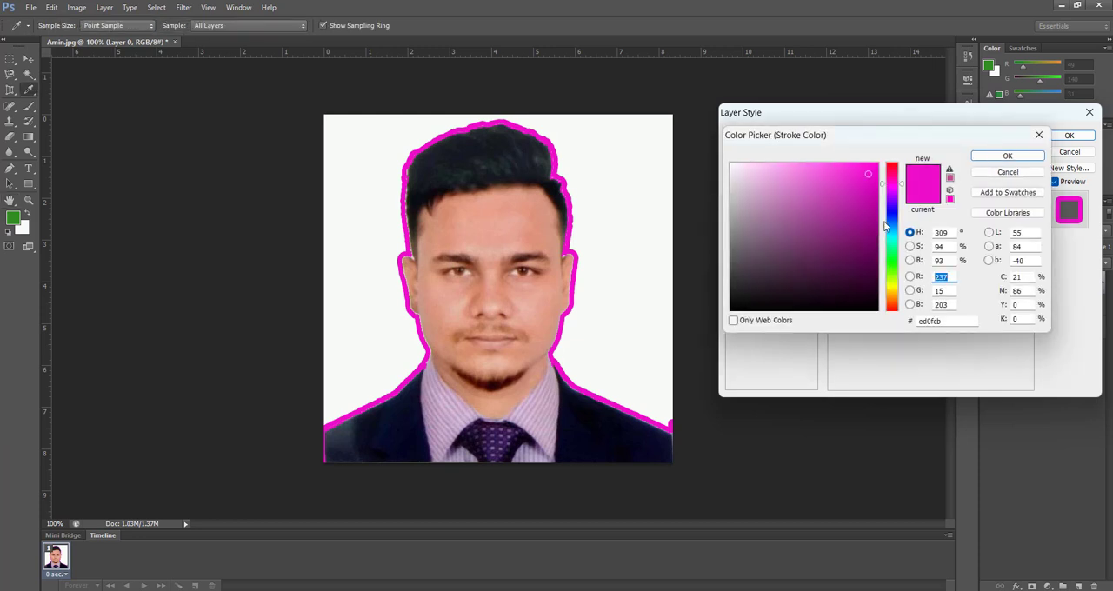
{"action": "left_click", "coordinate": [895, 285]}
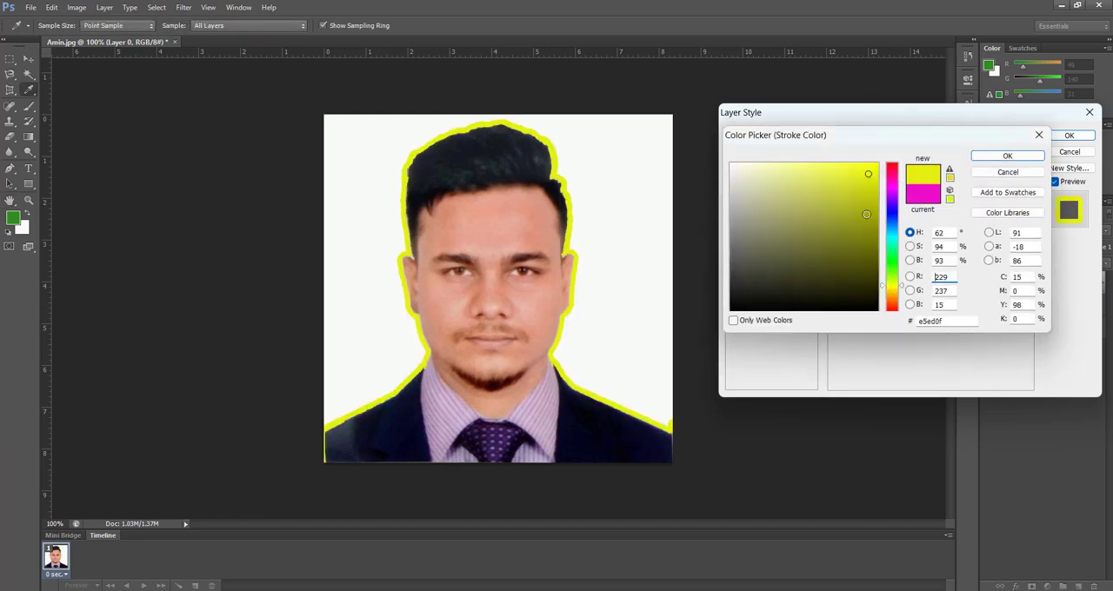
{"action": "left_click", "coordinate": [1000, 156]}
{"action": "left_click", "coordinate": [1058, 137]}
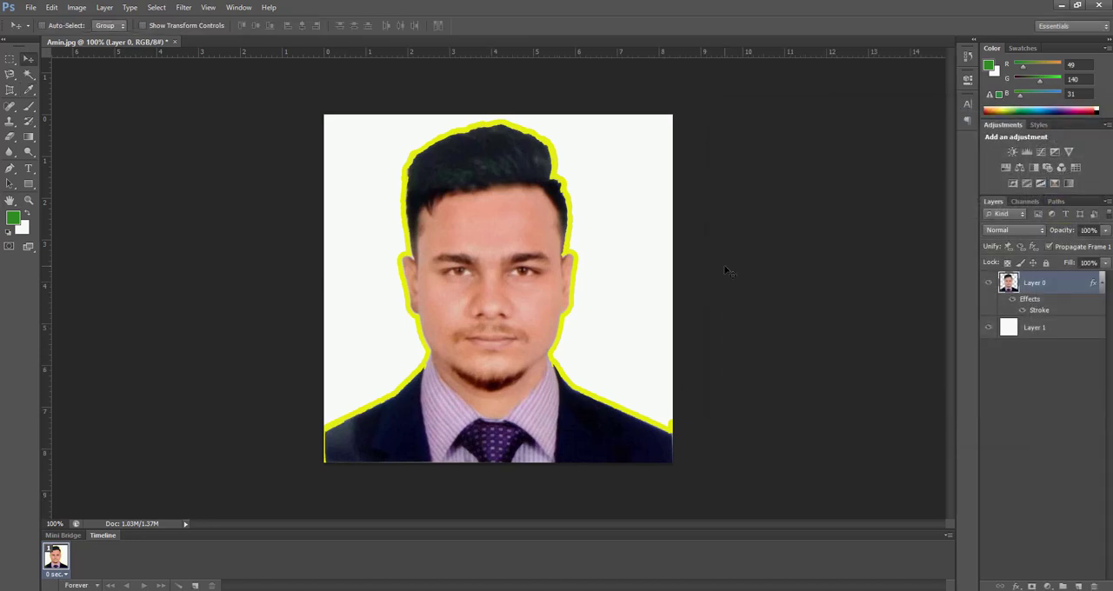
{"action": "left_click", "coordinate": [1012, 299]}
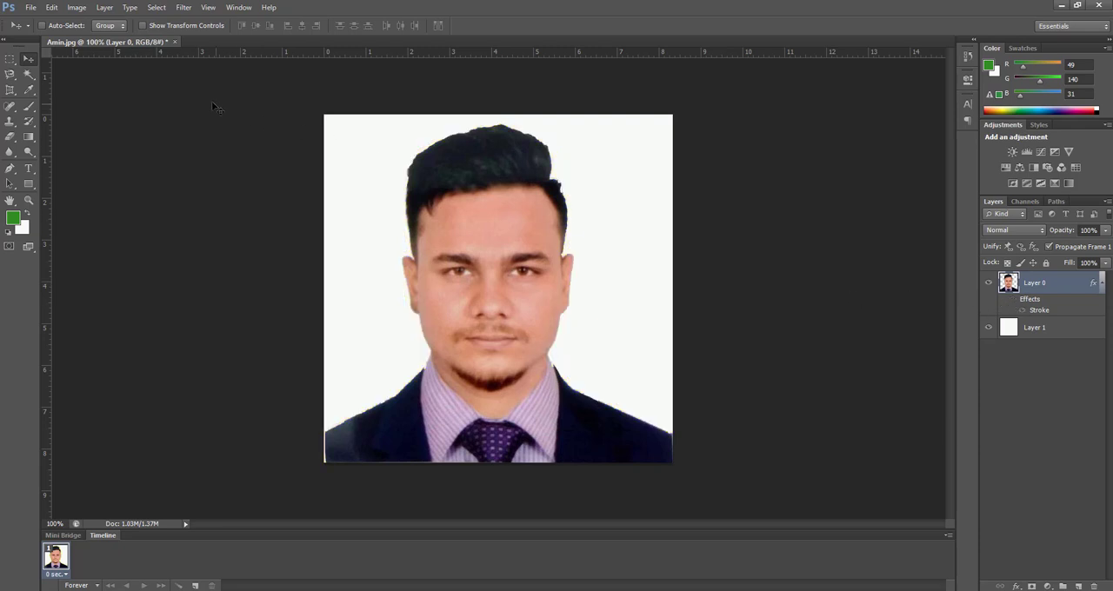
Step: Save the layered document to the Desktop in Photoshop PSD format under its existing name, accepting the format options
{"action": "left_click", "coordinate": [31, 8]}
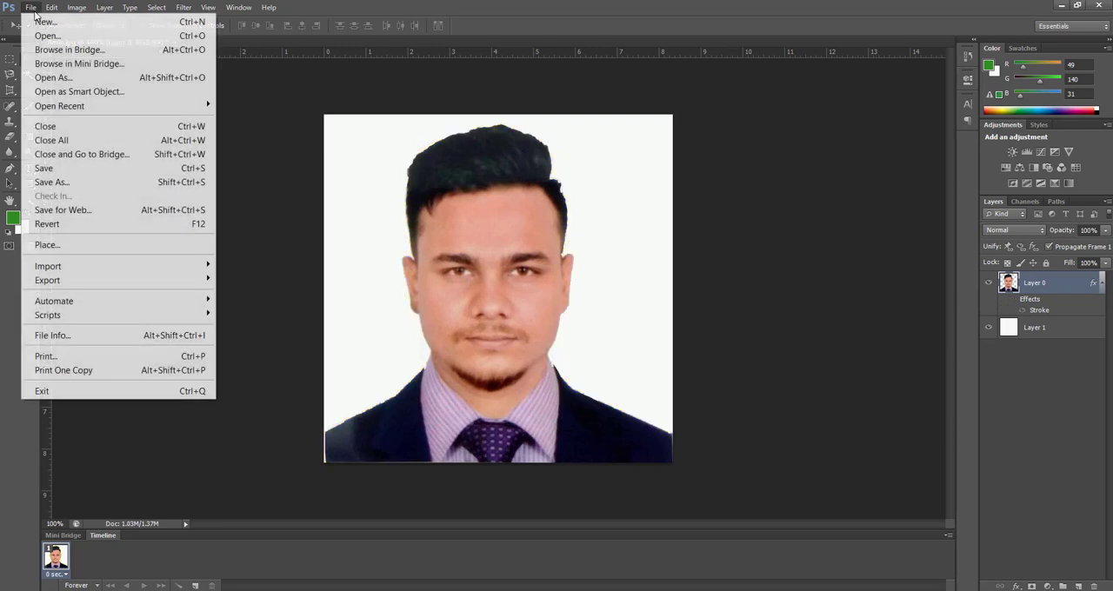
{"action": "left_click", "coordinate": [57, 181]}
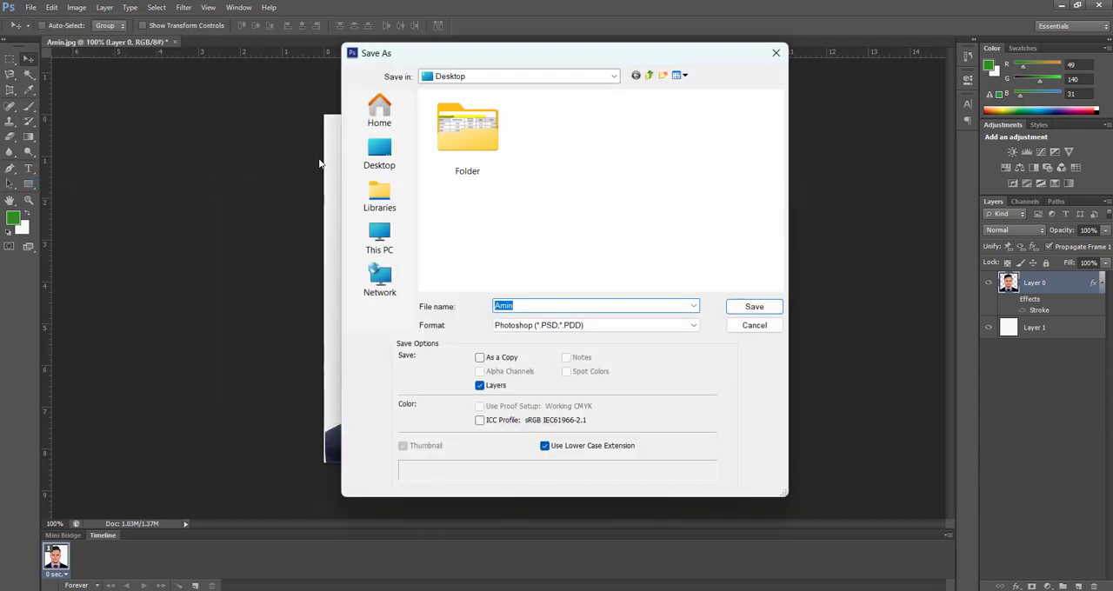
{"action": "left_click", "coordinate": [385, 164]}
{"action": "left_click", "coordinate": [578, 326]}
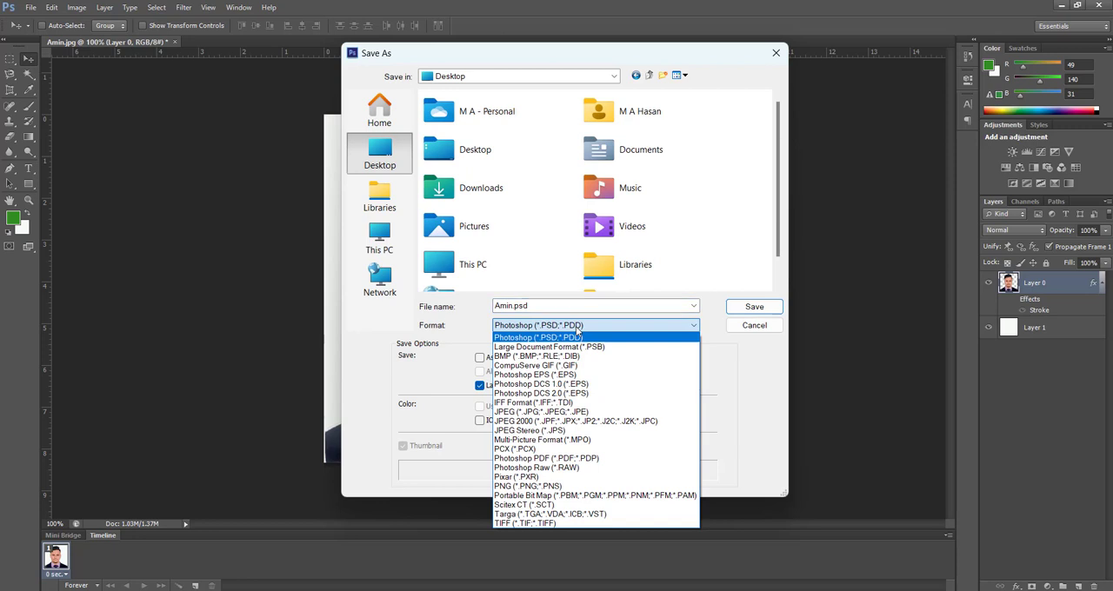
{"action": "left_click", "coordinate": [762, 387]}
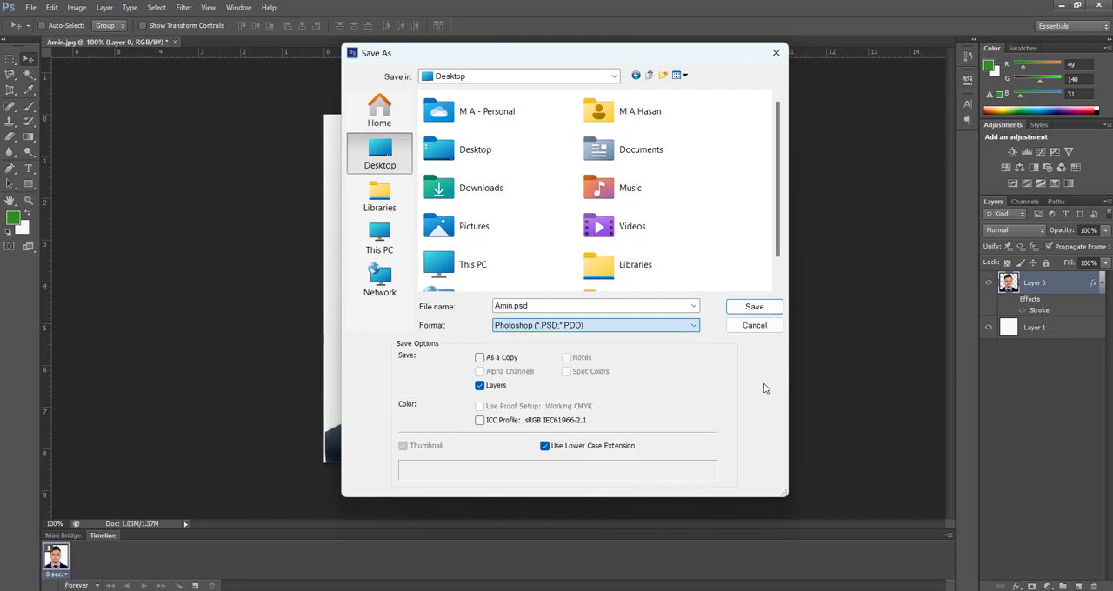
{"action": "left_click", "coordinate": [739, 309]}
{"action": "left_click", "coordinate": [693, 189]}
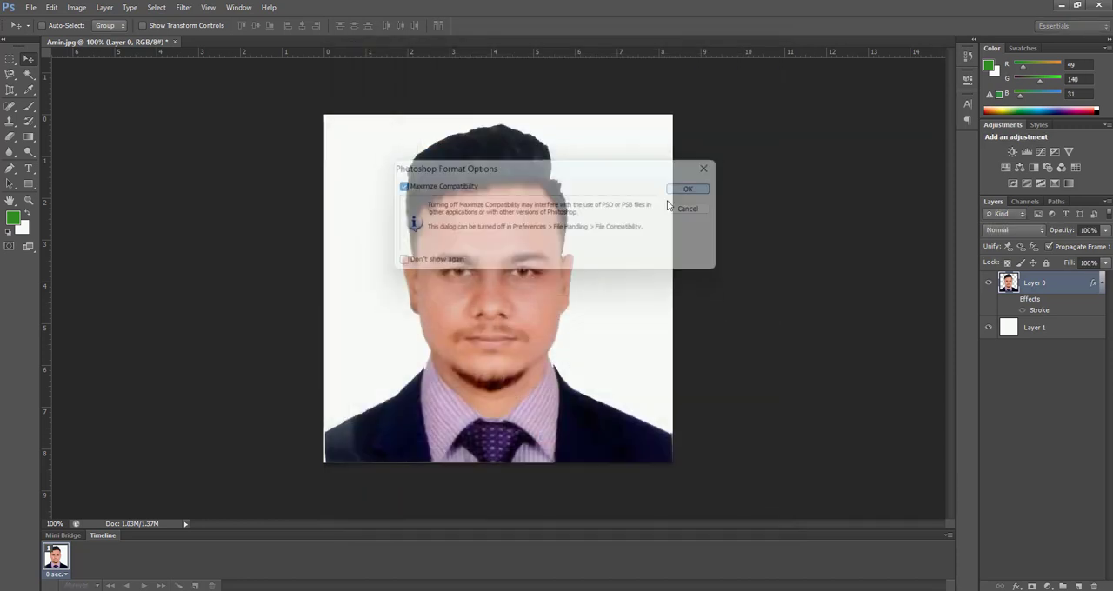
Step: Choose JPEG as the format for a copy of the portrait on the Desktop and decline replacing the existing file
{"action": "left_click", "coordinate": [30, 7]}
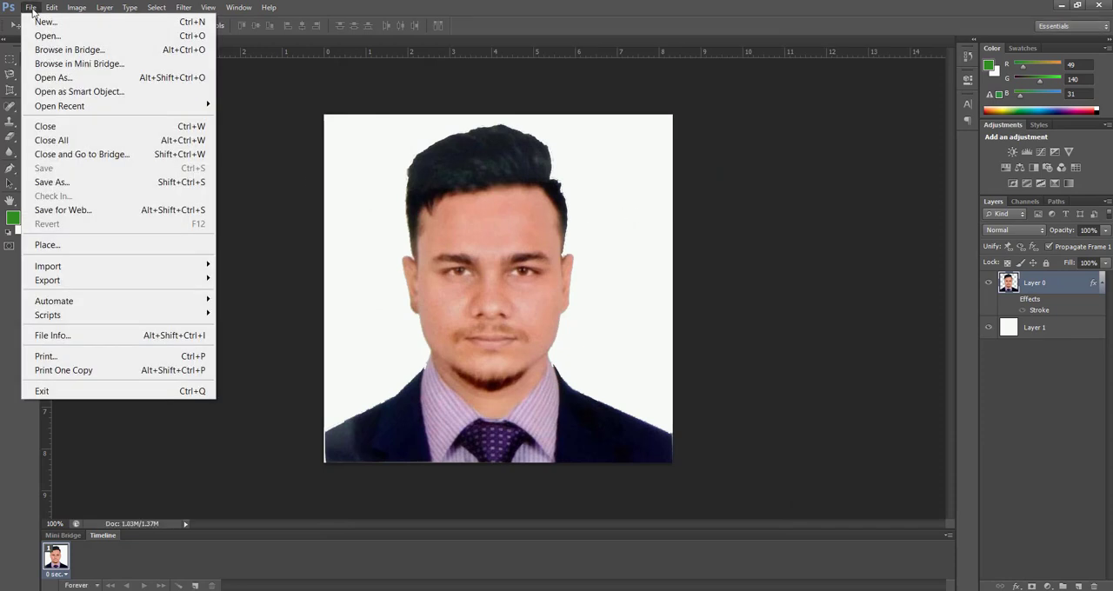
{"action": "left_click", "coordinate": [51, 185]}
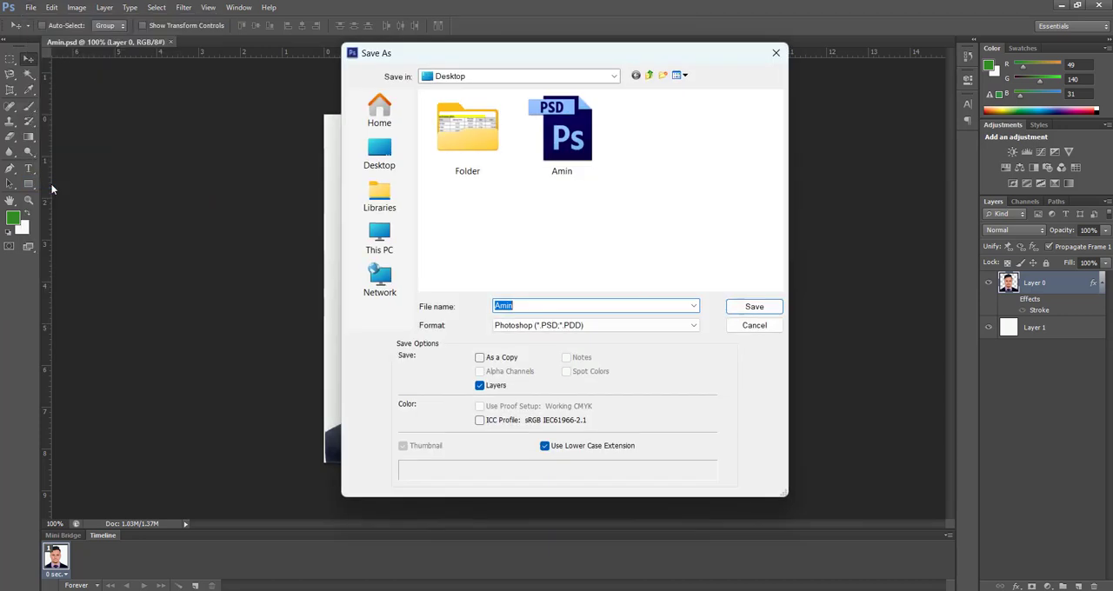
{"action": "left_click", "coordinate": [540, 327]}
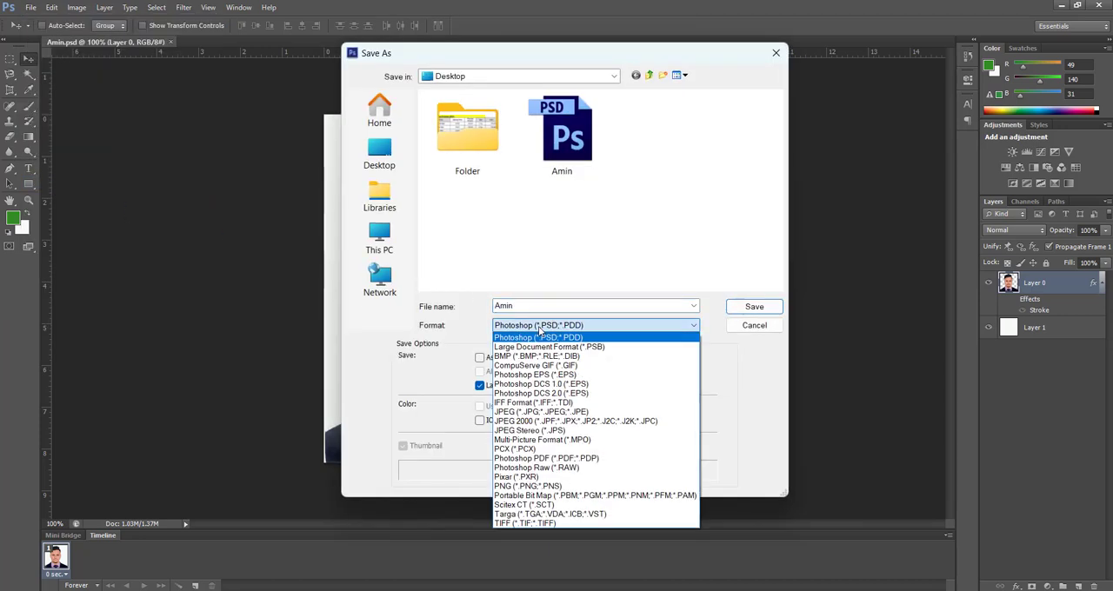
{"action": "key", "text": "j"}
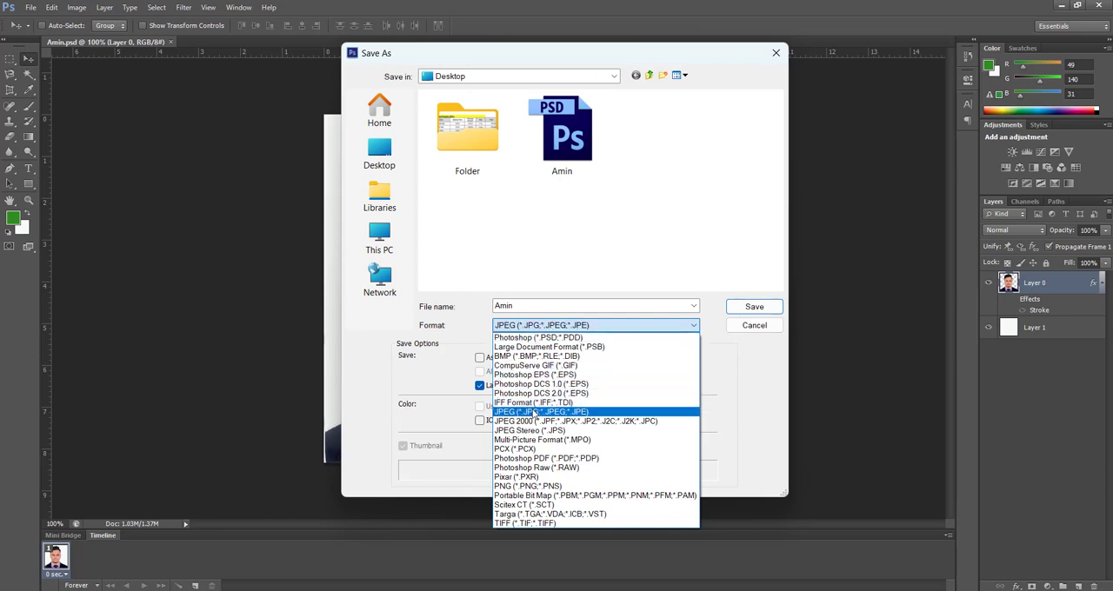
{"action": "left_click", "coordinate": [604, 411]}
{"action": "left_click", "coordinate": [756, 308]}
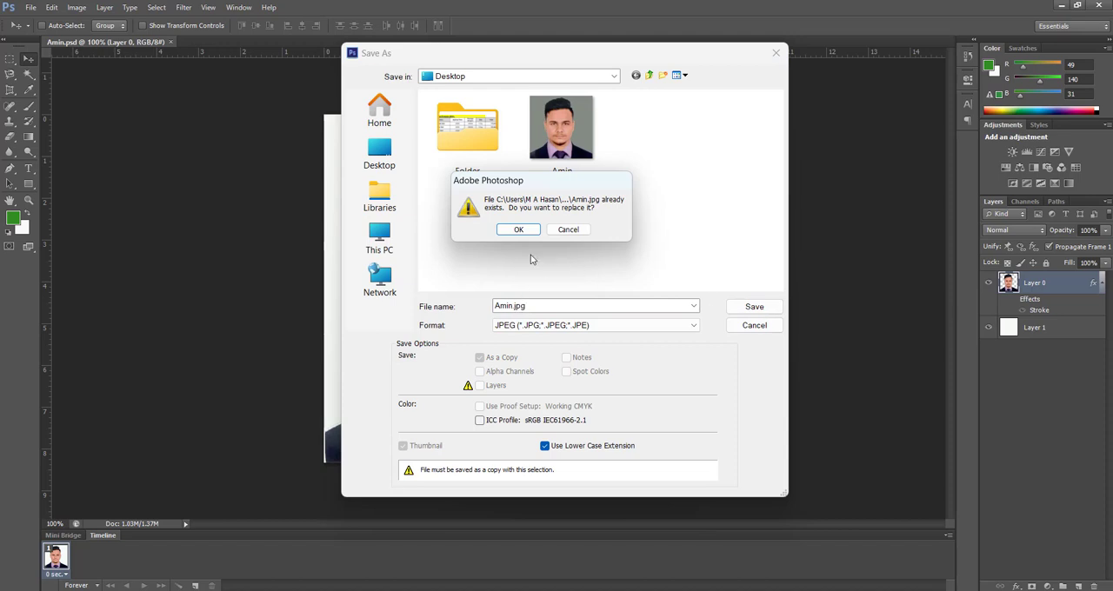
{"action": "left_click", "coordinate": [570, 230]}
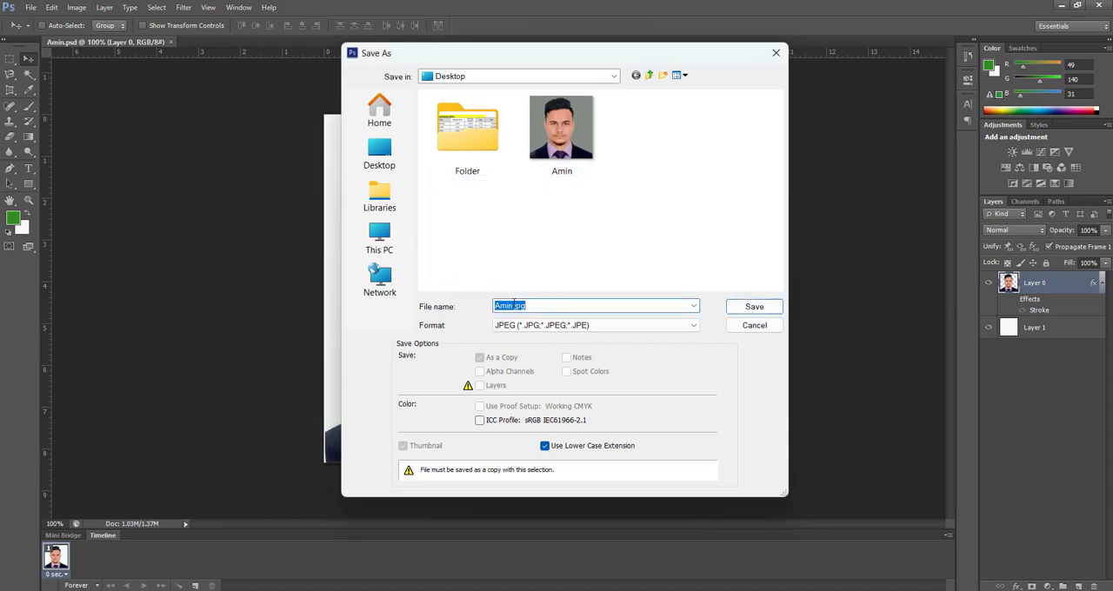
Step: Append 1 to the file name and save the JPEG copy with quality 5 (Medium) and Baseline ("Standard")
{"action": "left_click", "coordinate": [512, 306]}
{"action": "type", "text": "1"}
{"action": "left_click", "coordinate": [751, 307]}
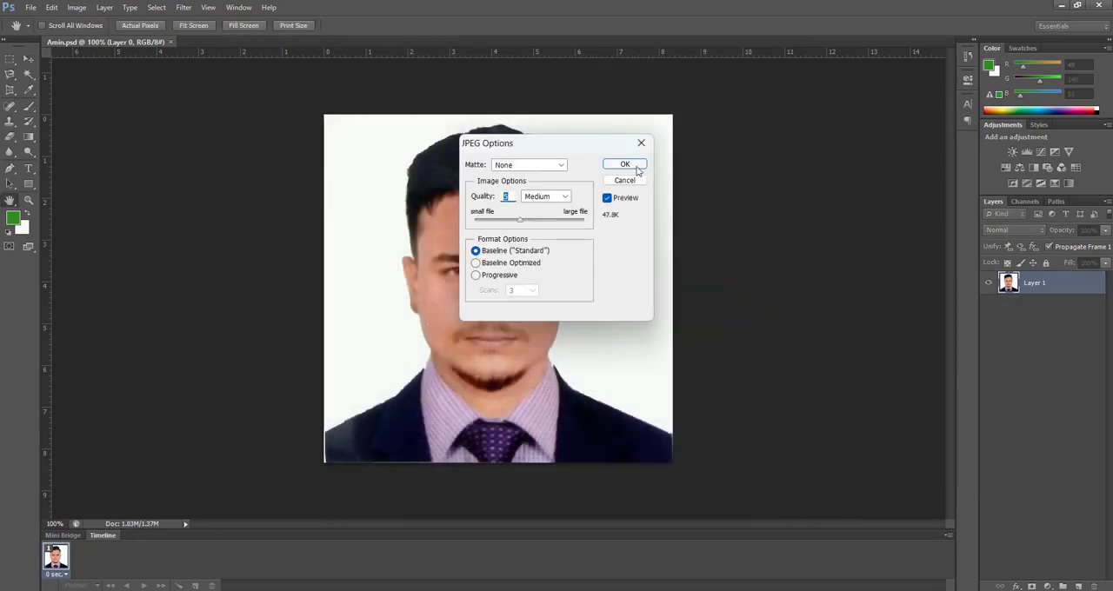
{"action": "left_click", "coordinate": [635, 167]}
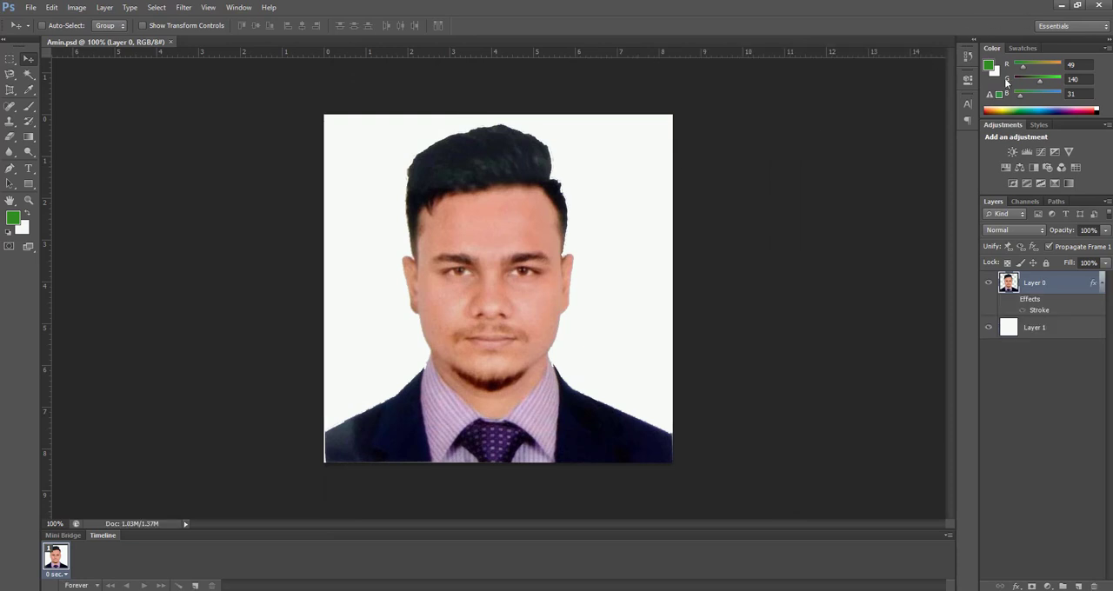
Step: Switch to the Windows desktop, view the newly saved JPEG in the image viewer at reduced window size, and minimize the viewer
{"action": "left_click", "coordinate": [1062, 7]}
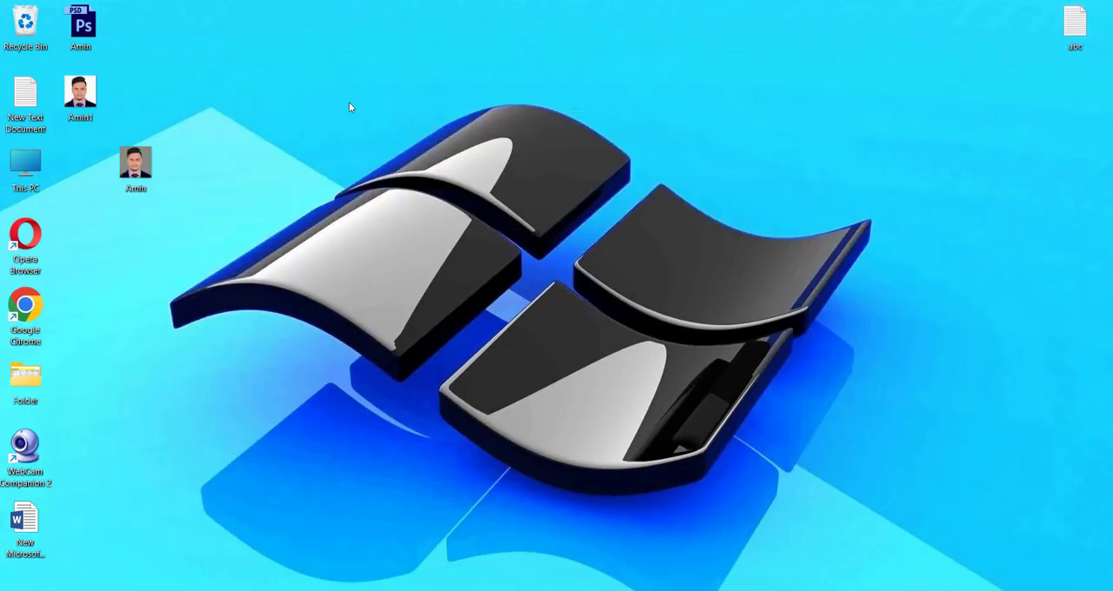
{"action": "double_click", "coordinate": [87, 98]}
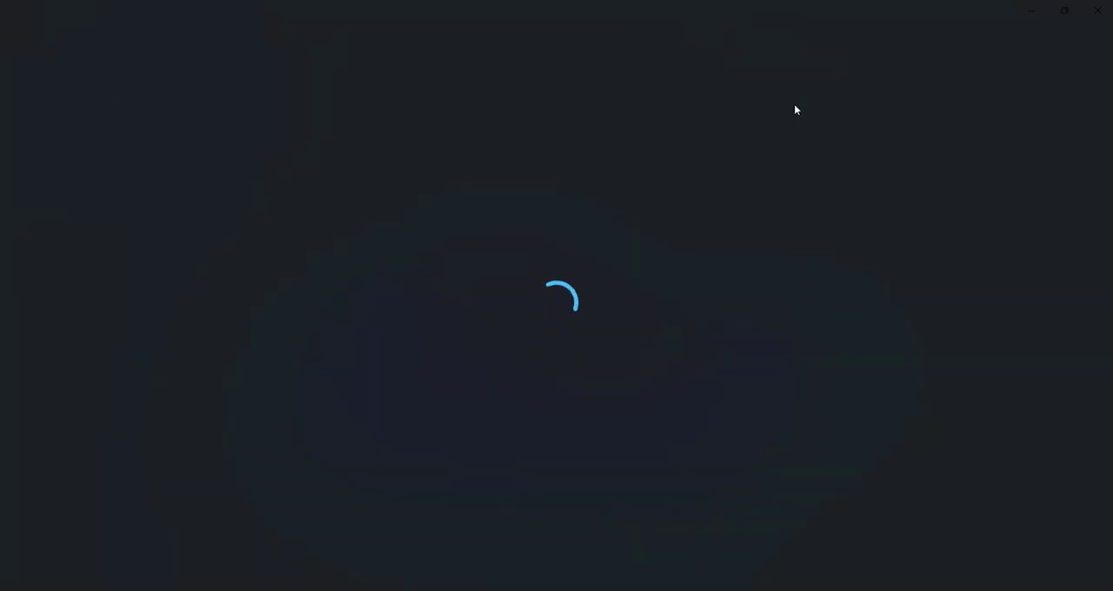
{"action": "left_click", "coordinate": [1061, 13]}
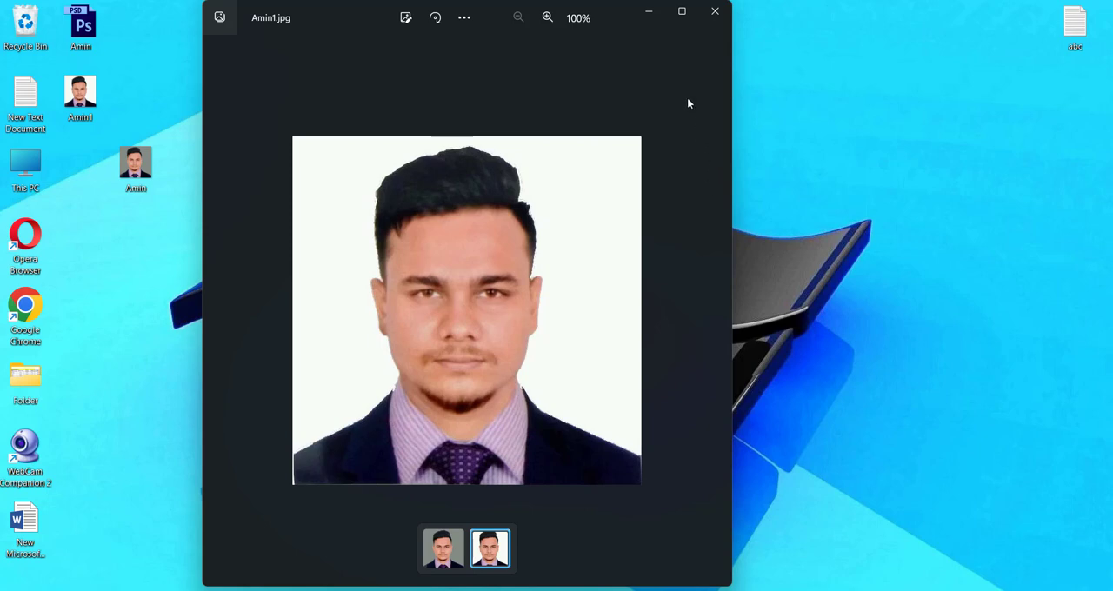
{"action": "left_click", "coordinate": [649, 11]}
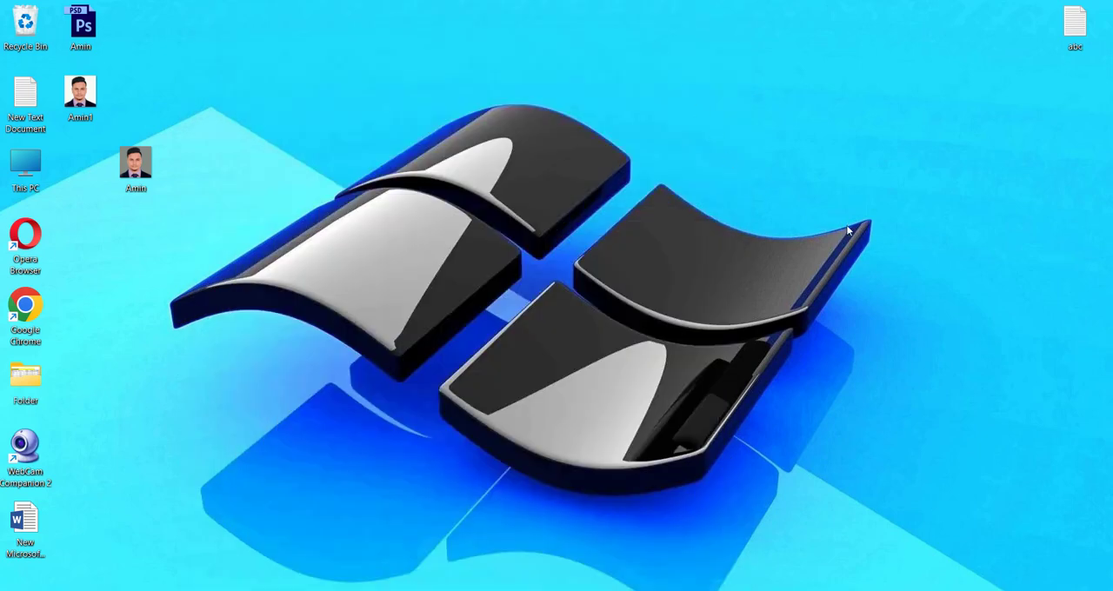